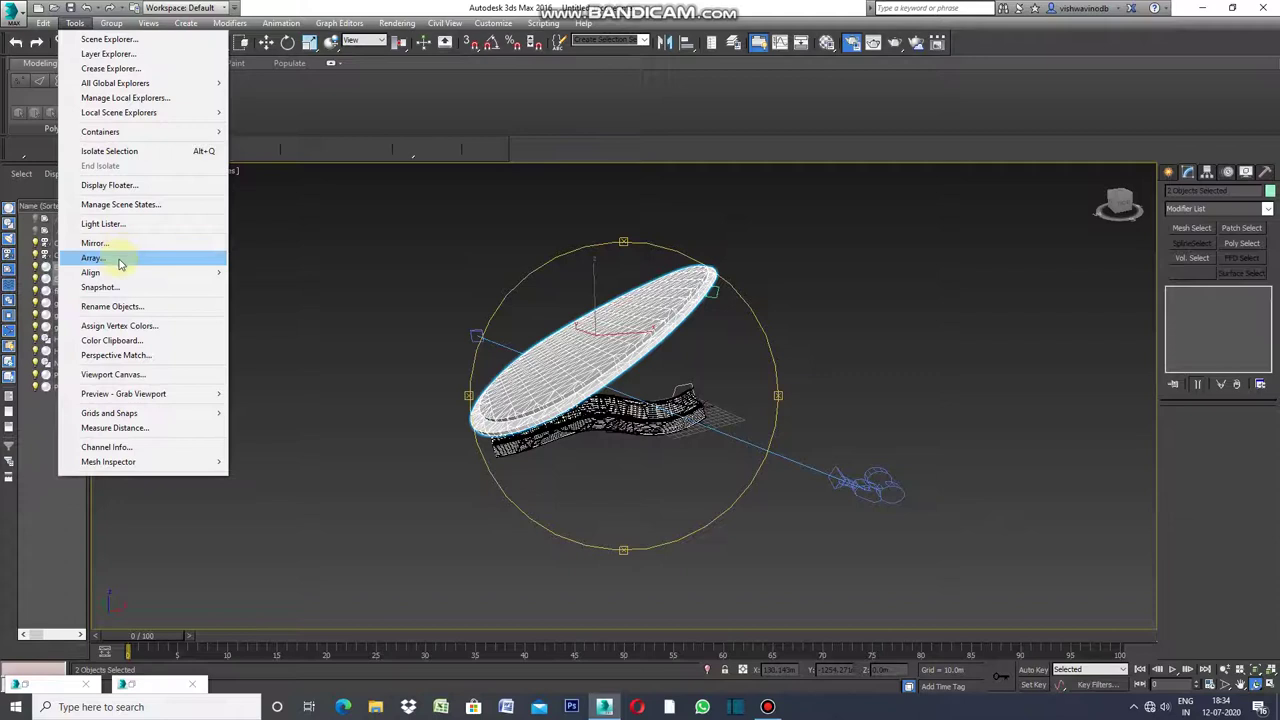
Open the Array settings for the egg shell and enter a Z Move of 9 without applying
click(119, 263)
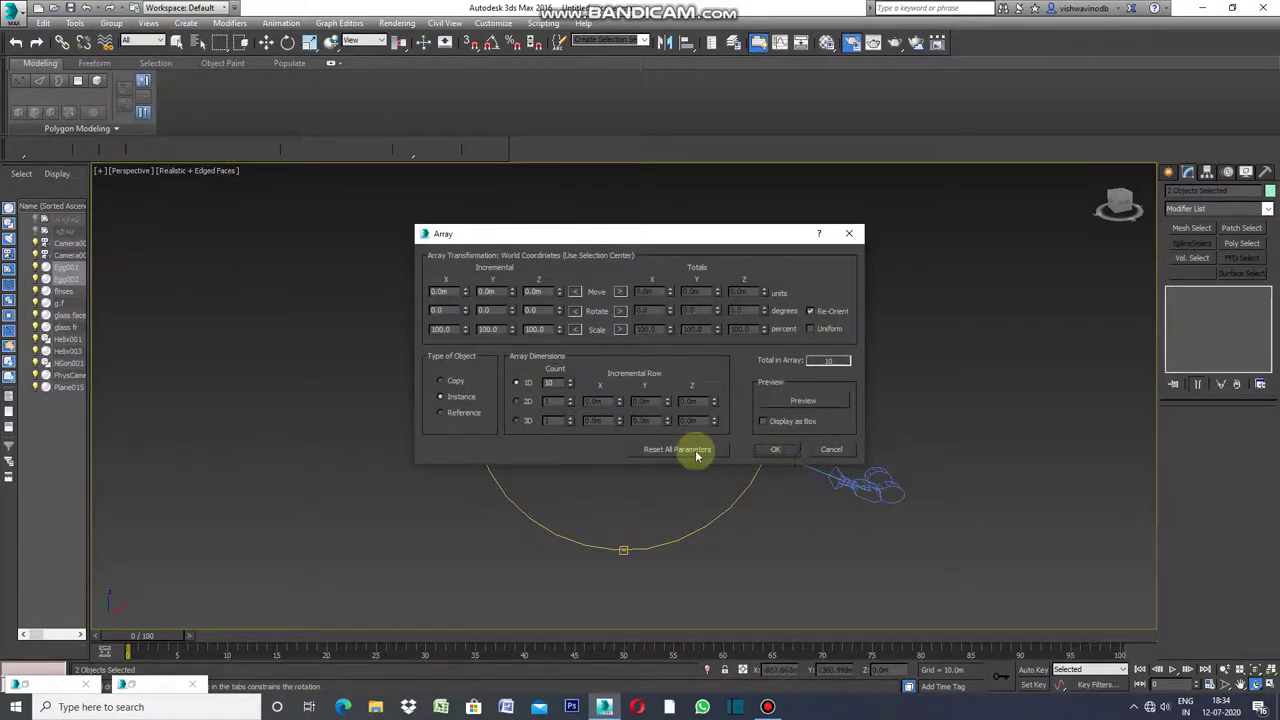
mouse_move(622, 235)
mouse_down()
mouse_move(843, 403)
mouse_move(921, 380)
mouse_up()
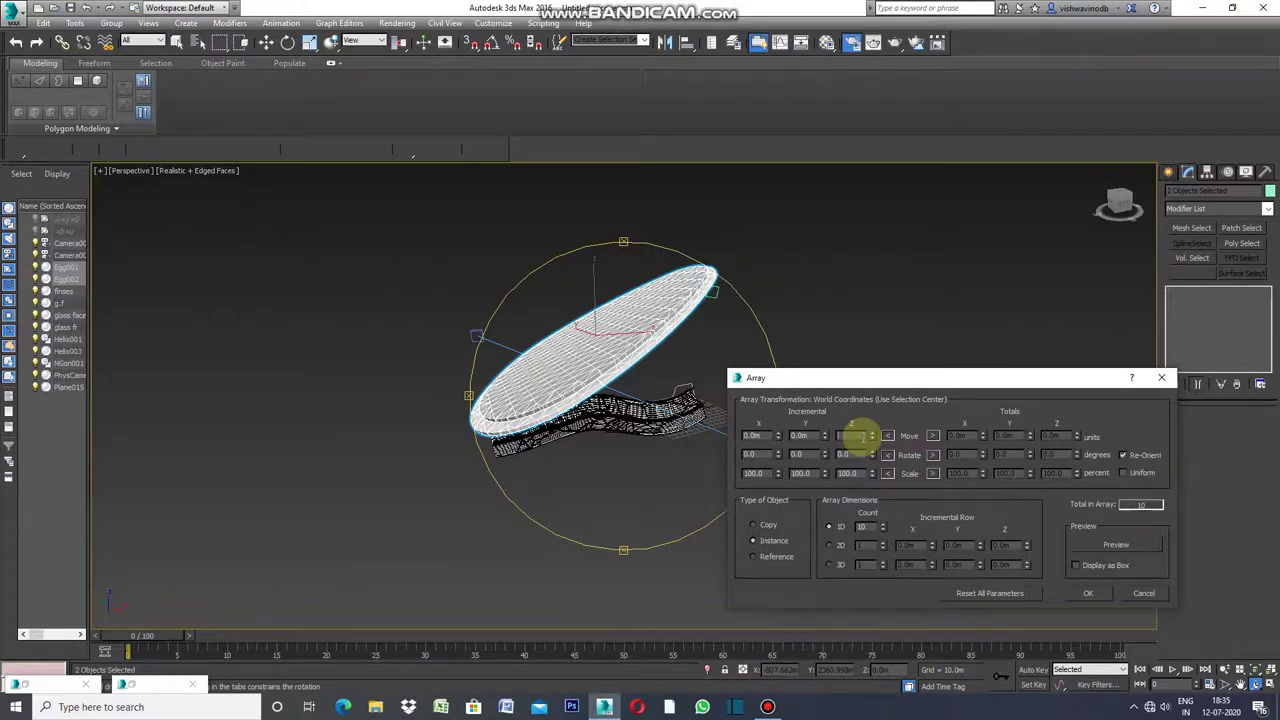
text(9)
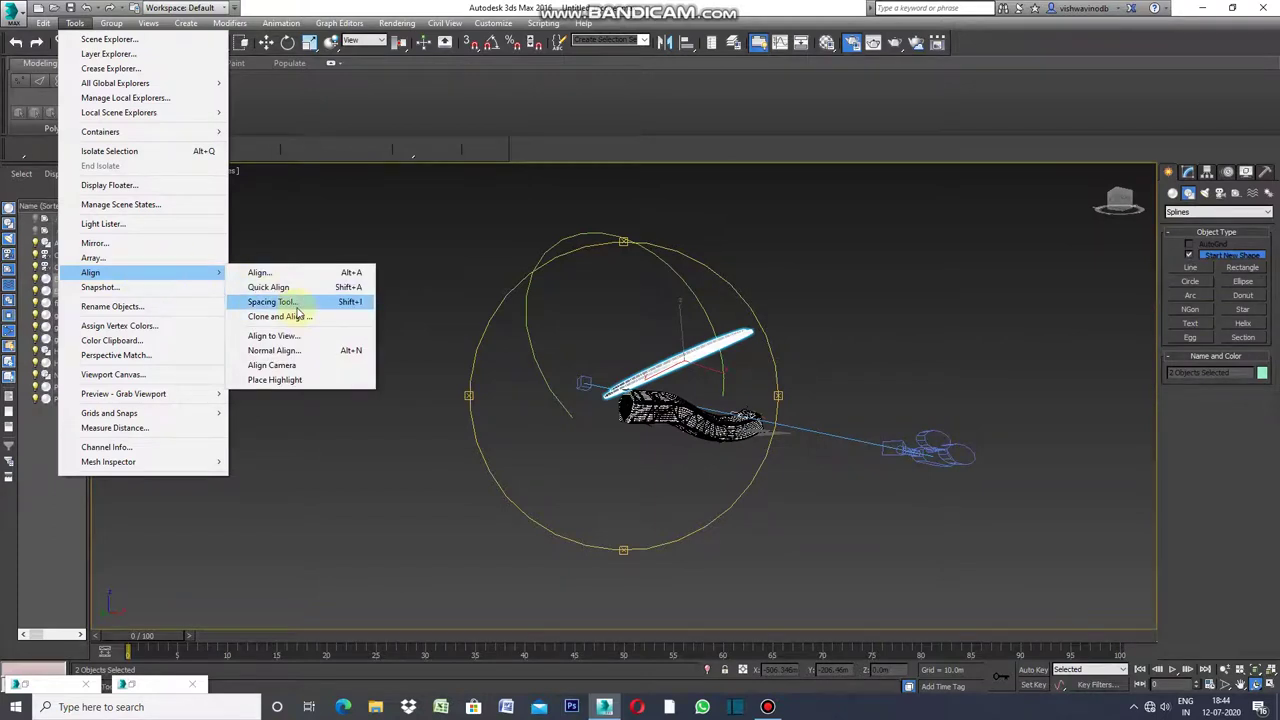
Pick Arc001 as the Spacing Tool path, undo the stray copies, and start raising Count
click(296, 308)
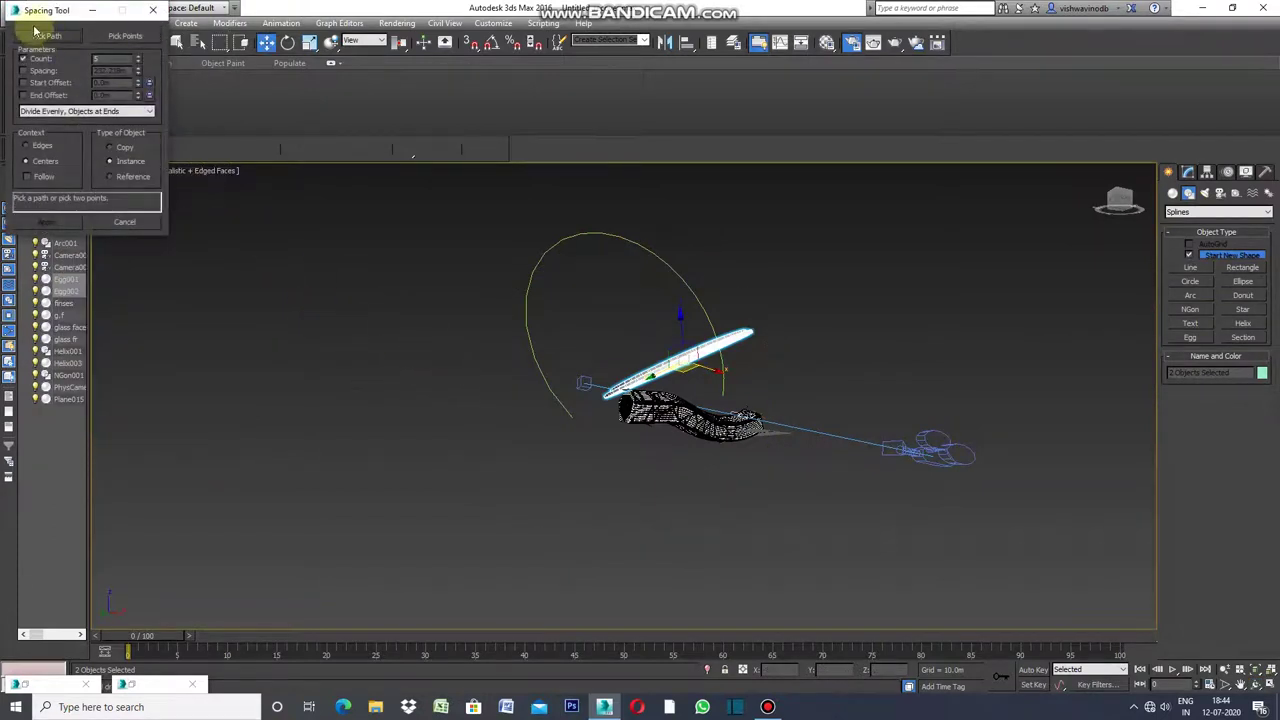
click(47, 38)
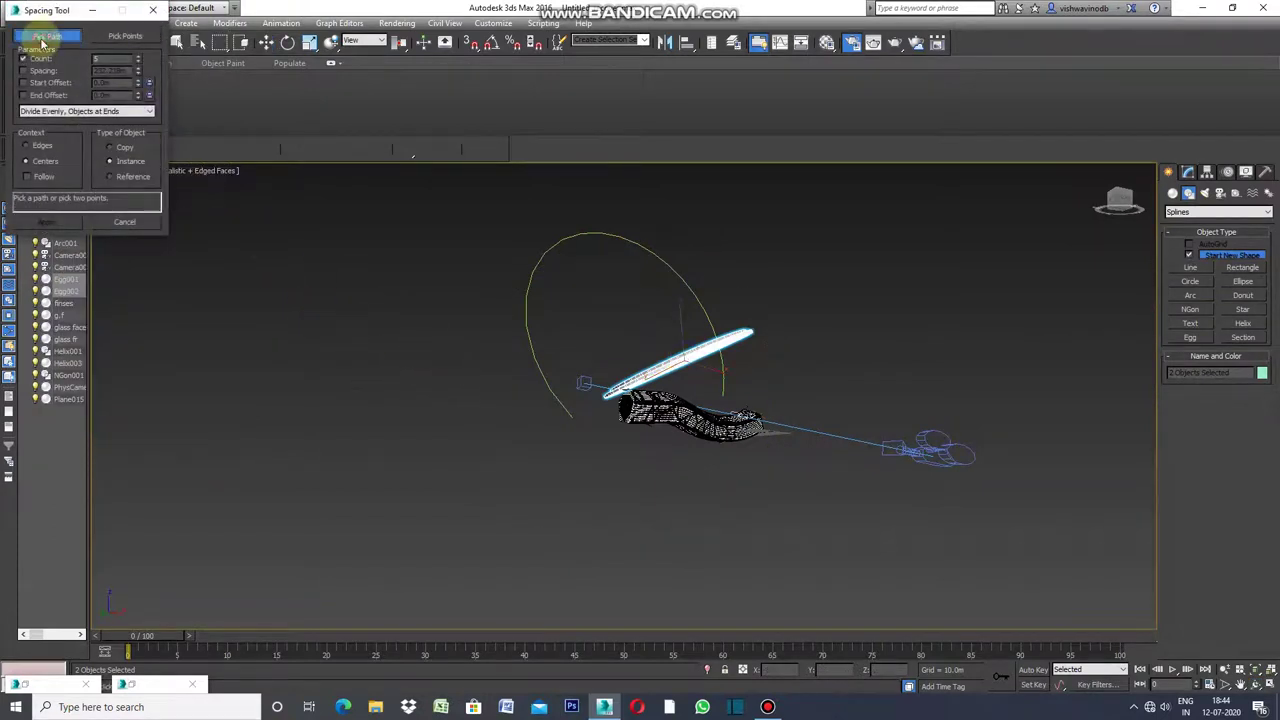
click(528, 342)
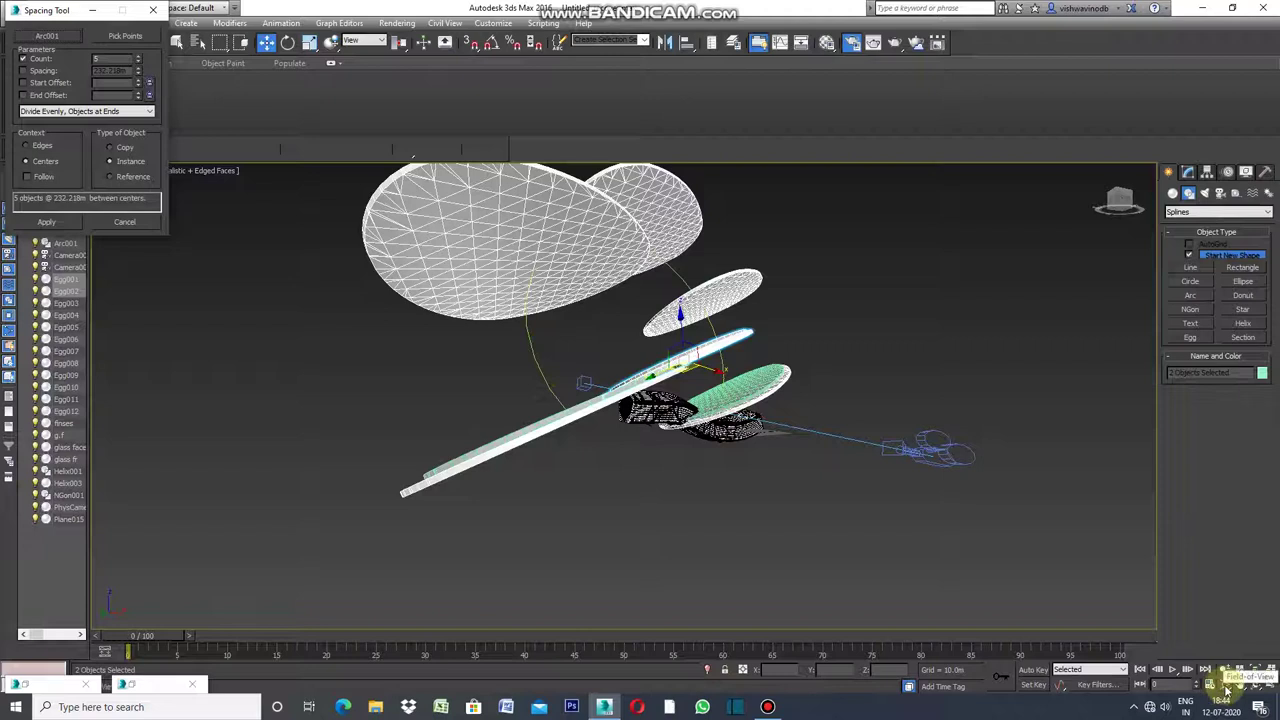
key(ctrl+z)
scroll(725, 522, down, 3)
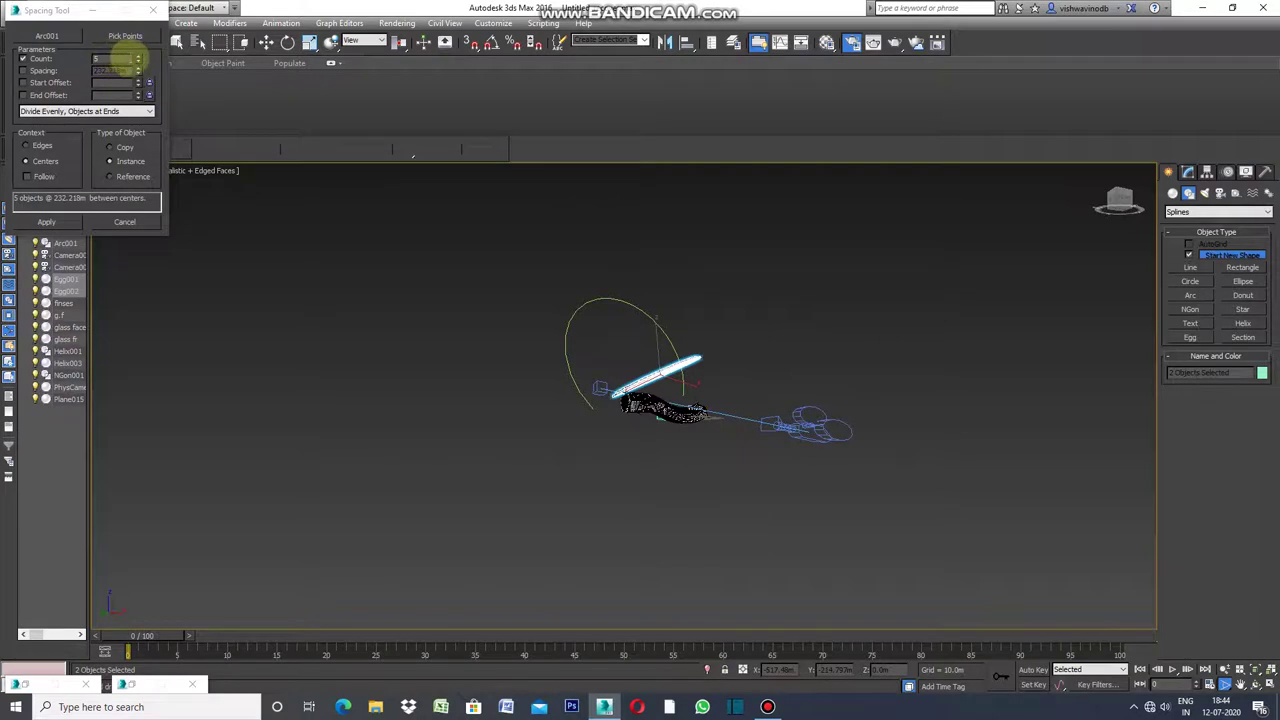
click(138, 58)
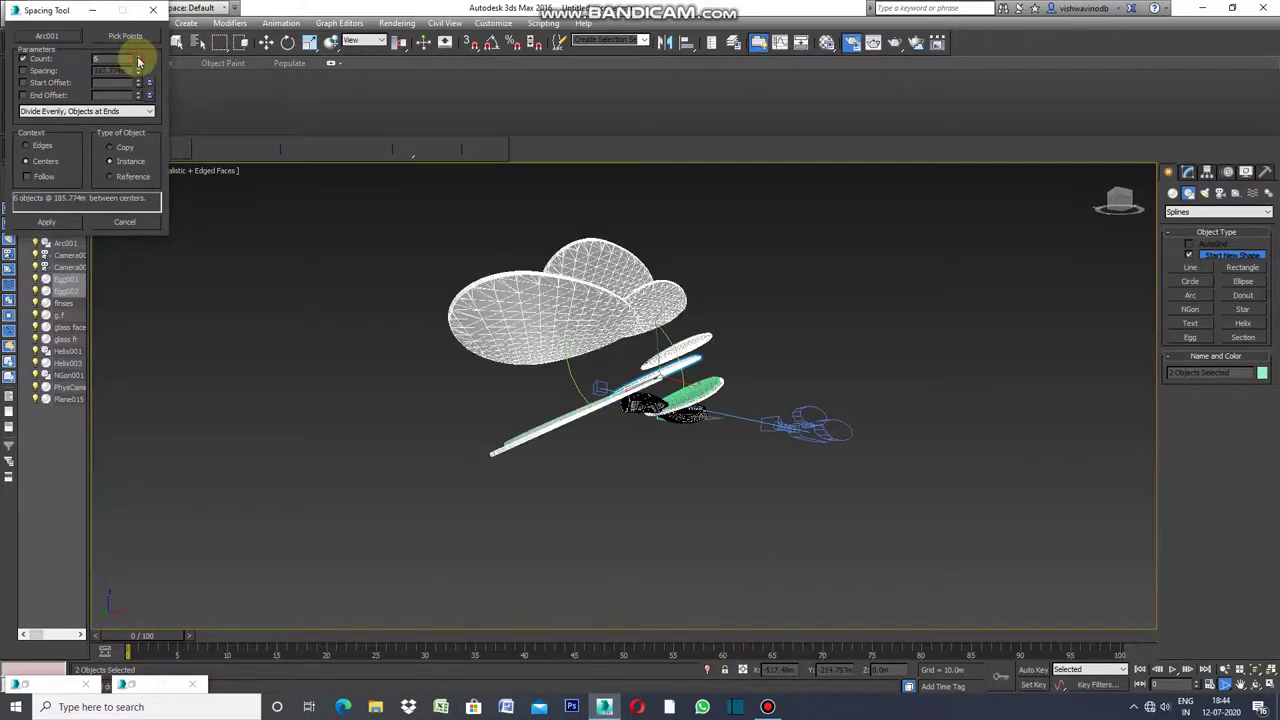
Raise the Spacing Tool Count to 90 instanced egg shells along Arc001 and apply
click(138, 58)
click(138, 58)
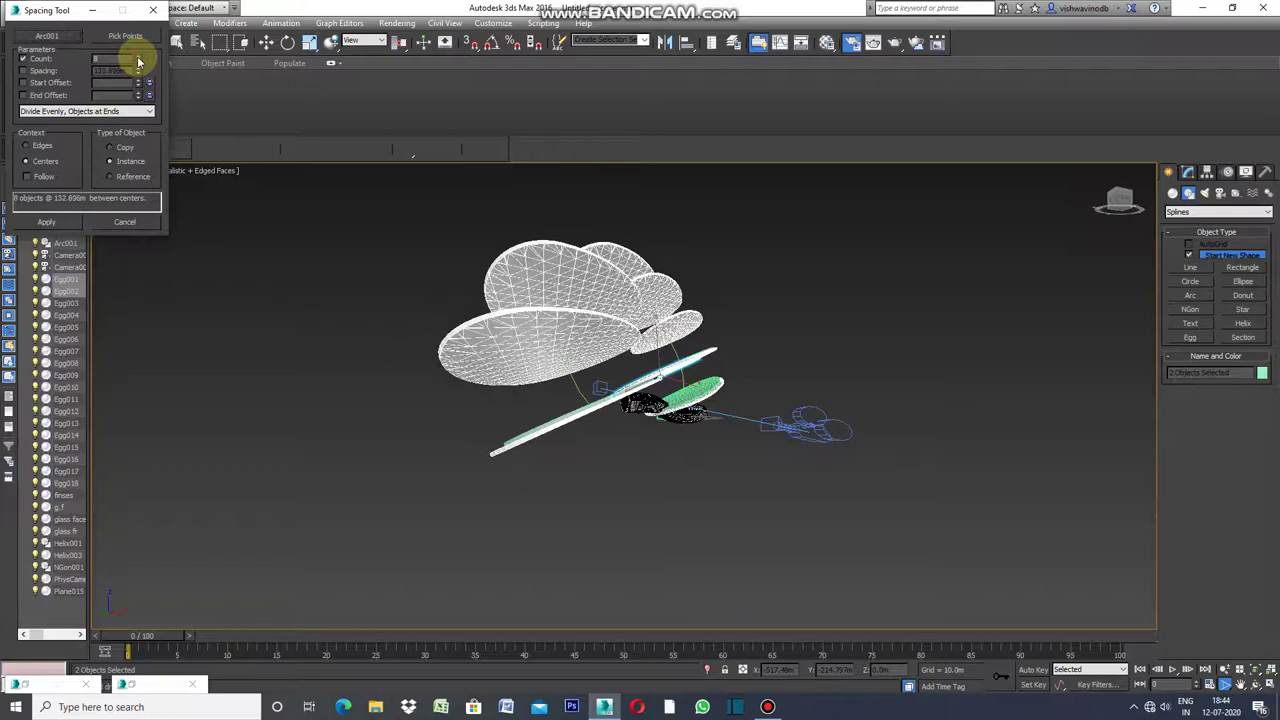
click(138, 58)
click(138, 58)
click(138, 58)
click(138, 58)
click(138, 58)
click(138, 58)
click(138, 58)
click(138, 58)
click(138, 58)
click(138, 58)
click(138, 58)
click(138, 58)
click(138, 58)
click(138, 58)
click(138, 58)
click(138, 58)
click(138, 58)
click(138, 58)
click(138, 58)
click(138, 58)
click(138, 58)
click(138, 58)
click(138, 58)
click(138, 58)
click(138, 58)
click(138, 58)
click(138, 58)
click(138, 58)
click(138, 58)
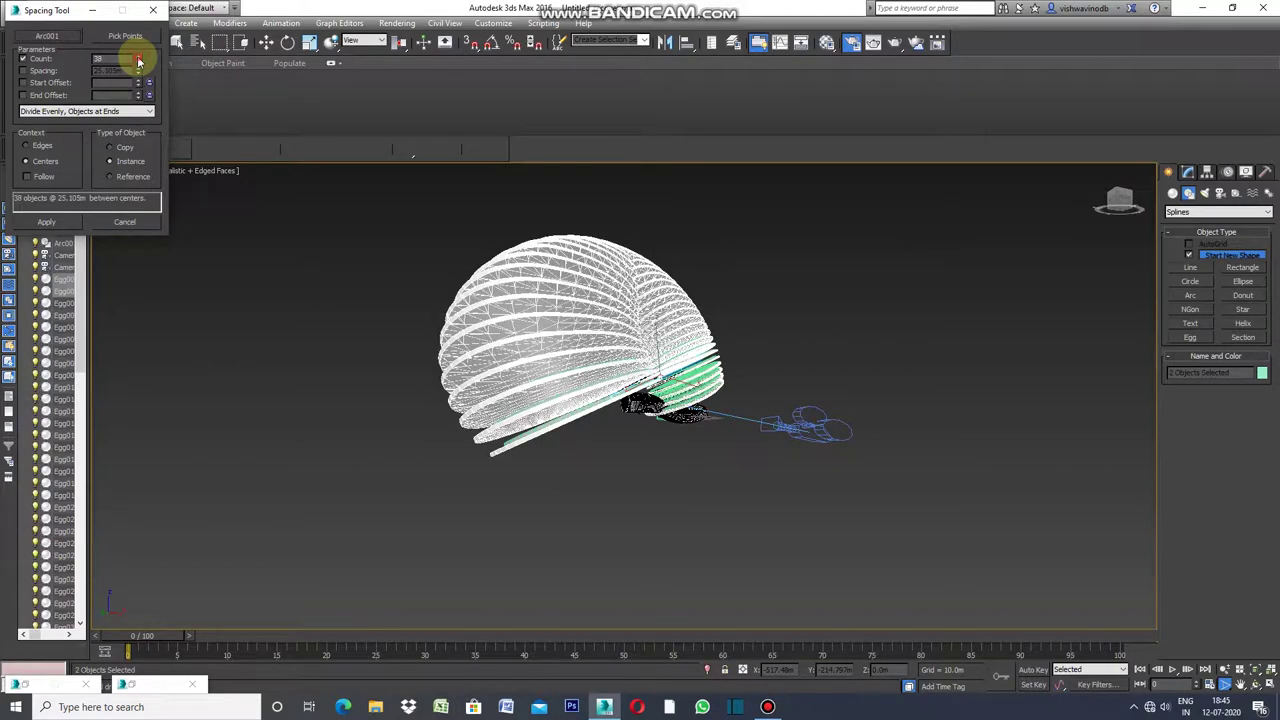
click(138, 58)
click(138, 58)
click(138, 58)
click(138, 58)
click(138, 58)
click(138, 58)
click(138, 58)
click(138, 58)
click(138, 58)
click(138, 58)
click(138, 58)
click(138, 58)
click(138, 58)
click(138, 58)
click(138, 58)
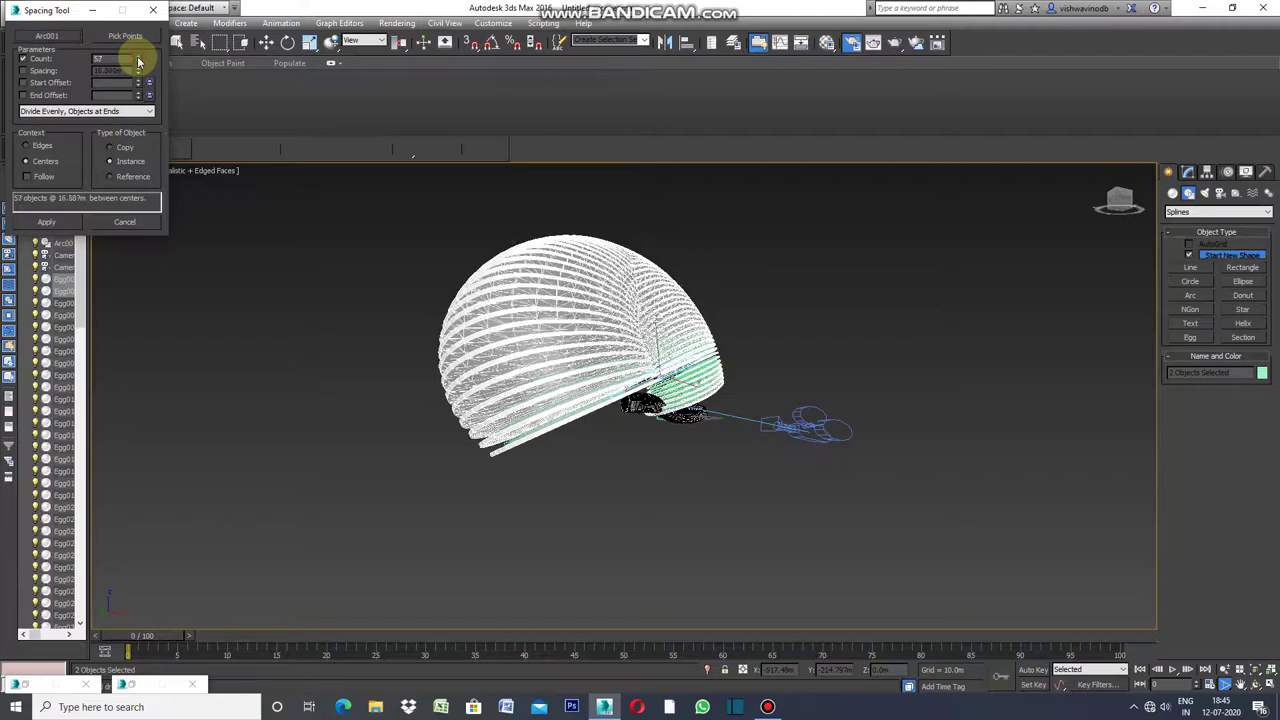
click(138, 58)
click(138, 58)
click(138, 58)
click(138, 58)
click(138, 58)
click(138, 58)
click(138, 58)
click(138, 58)
click(138, 58)
click(138, 58)
click(138, 58)
click(138, 58)
click(138, 58)
click(138, 58)
click(138, 58)
click(138, 58)
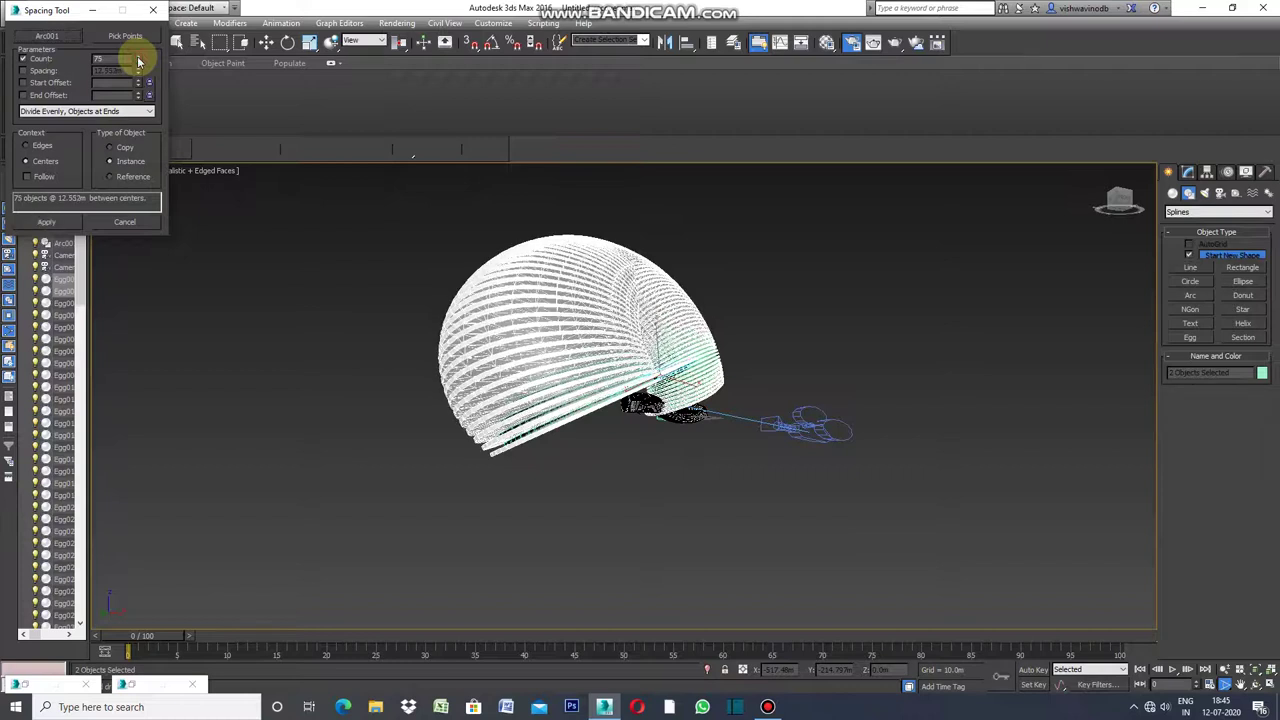
click(138, 58)
click(138, 58)
click(138, 58)
click(138, 58)
click(138, 58)
click(138, 58)
click(138, 58)
click(138, 58)
click(138, 58)
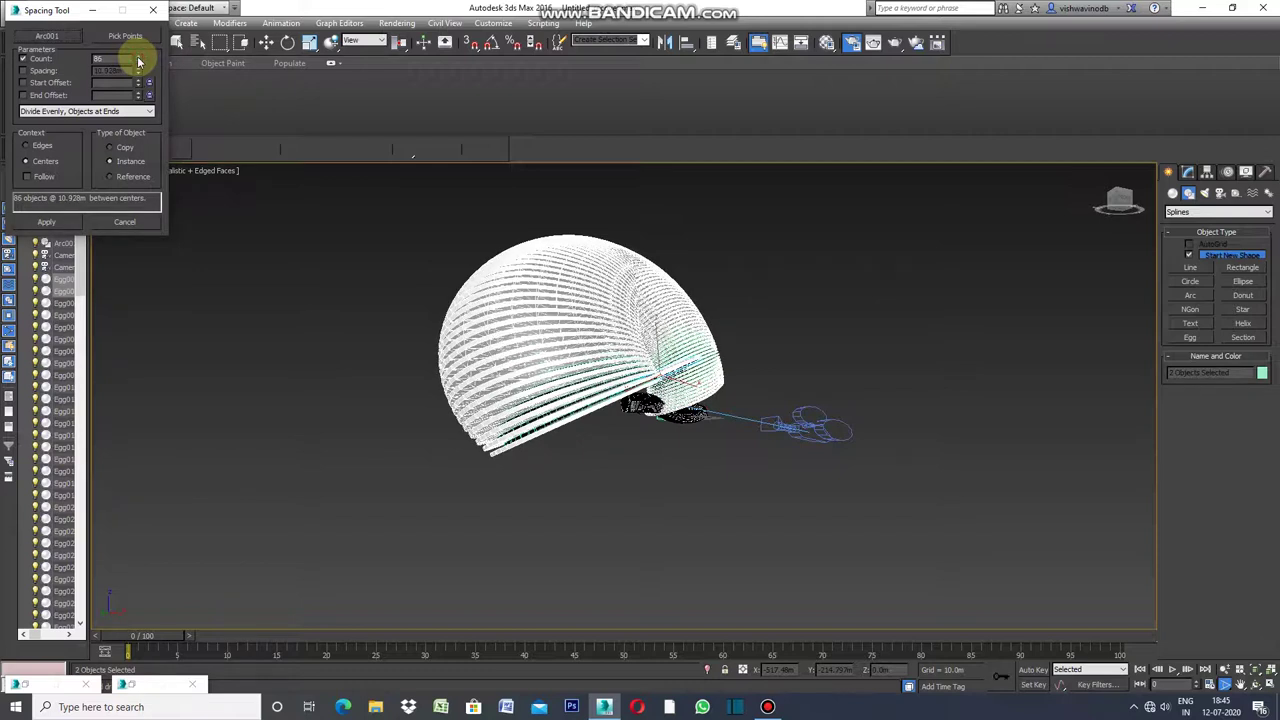
click(138, 58)
click(138, 58)
click(138, 58)
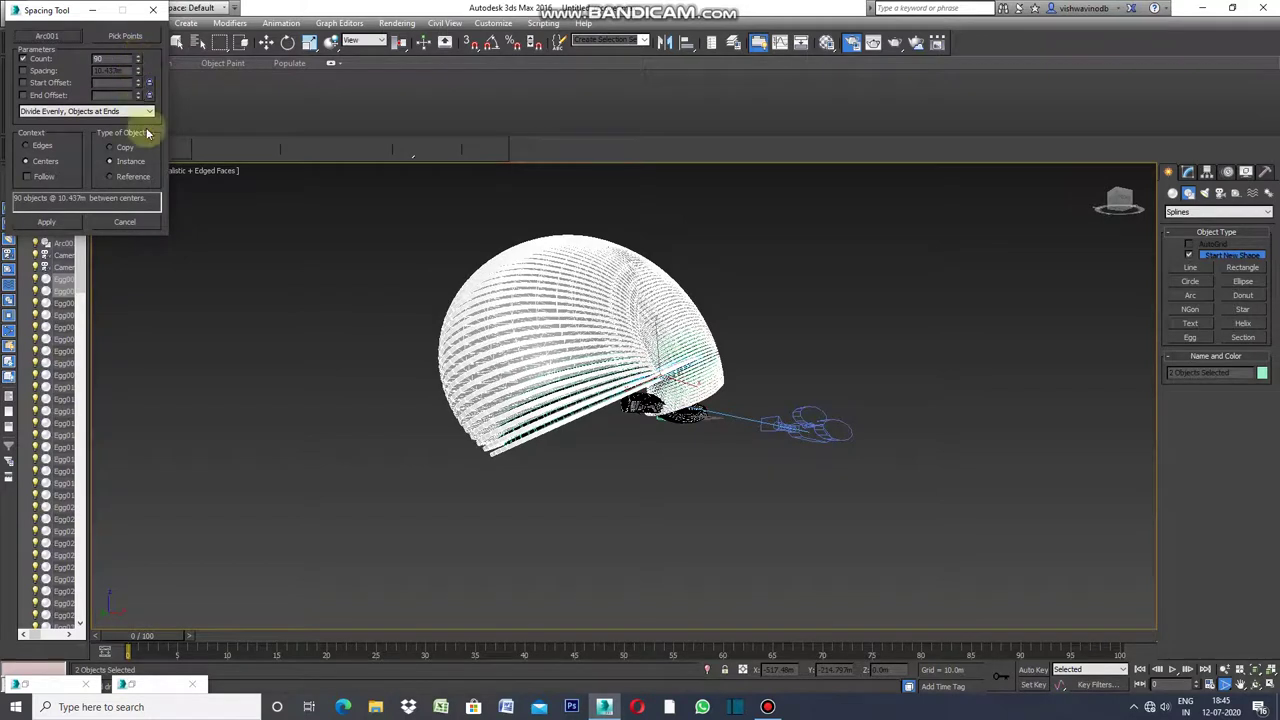
click(55, 224)
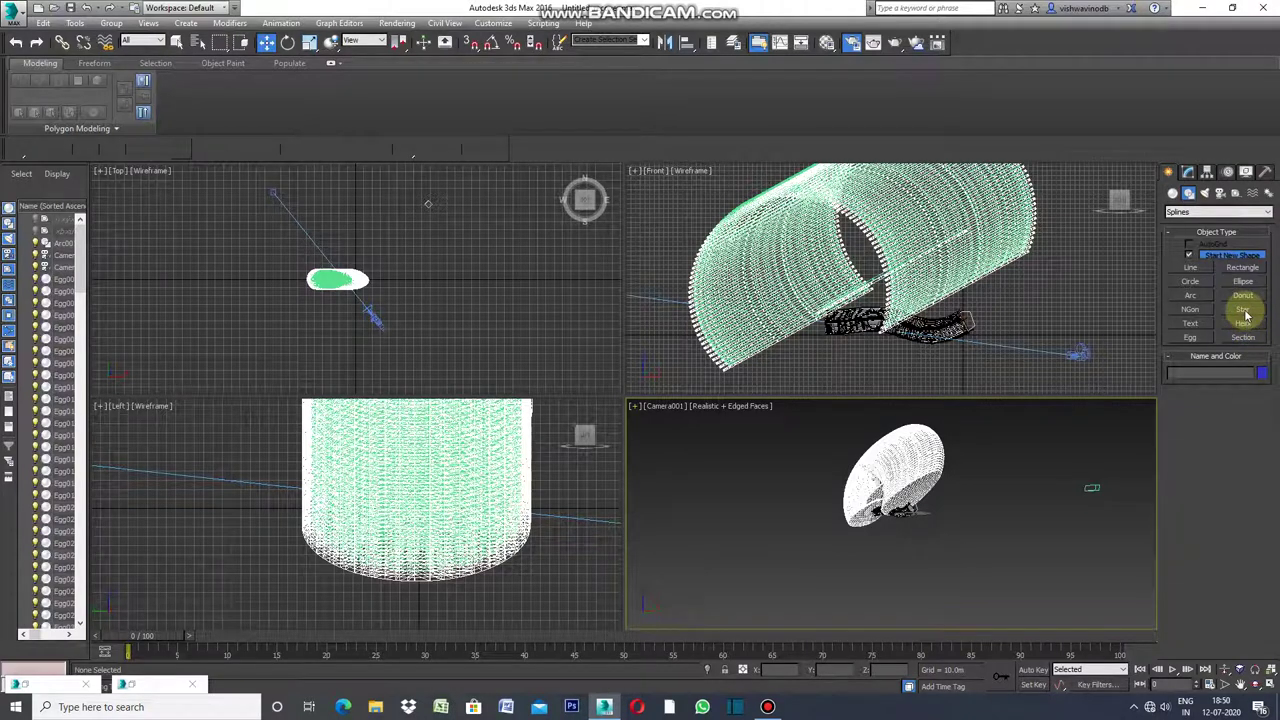
Draw a new Egg spline, Egg183, in the Top viewport beside the ribbed shell
click(1190, 338)
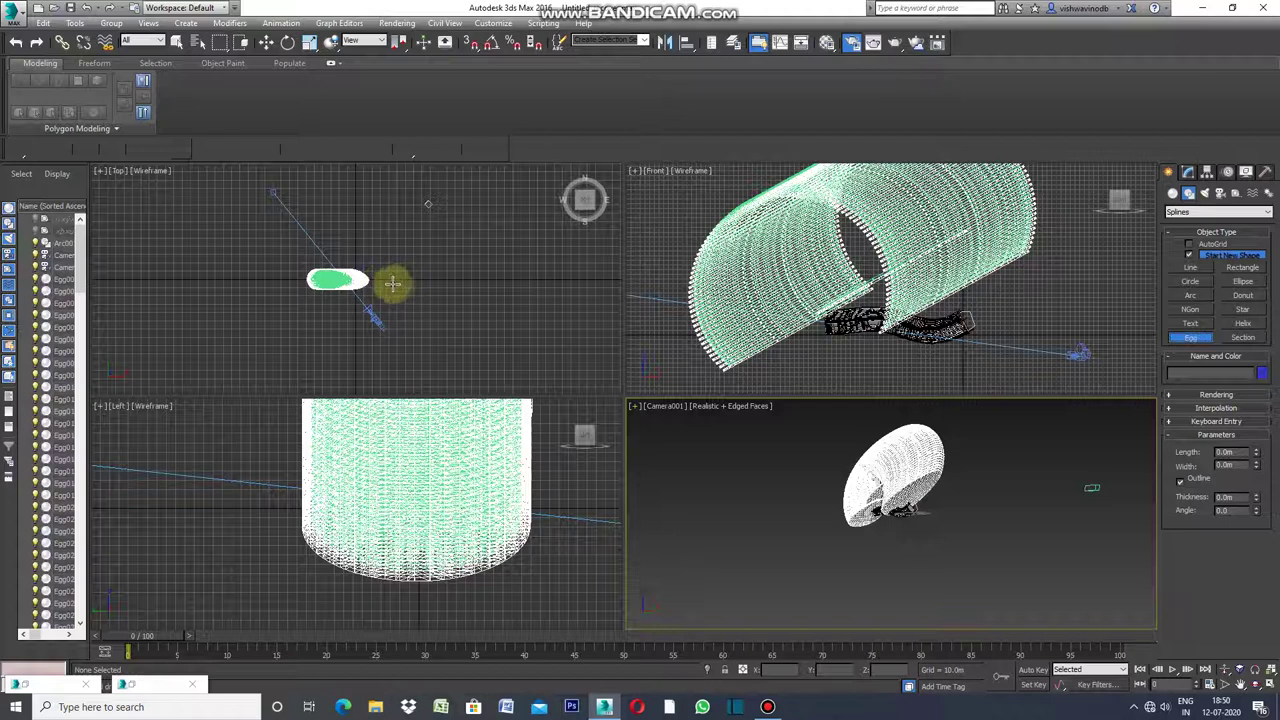
mouse_move(391, 279)
mouse_down()
mouse_move(344, 283)
mouse_move(354, 280)
mouse_up()
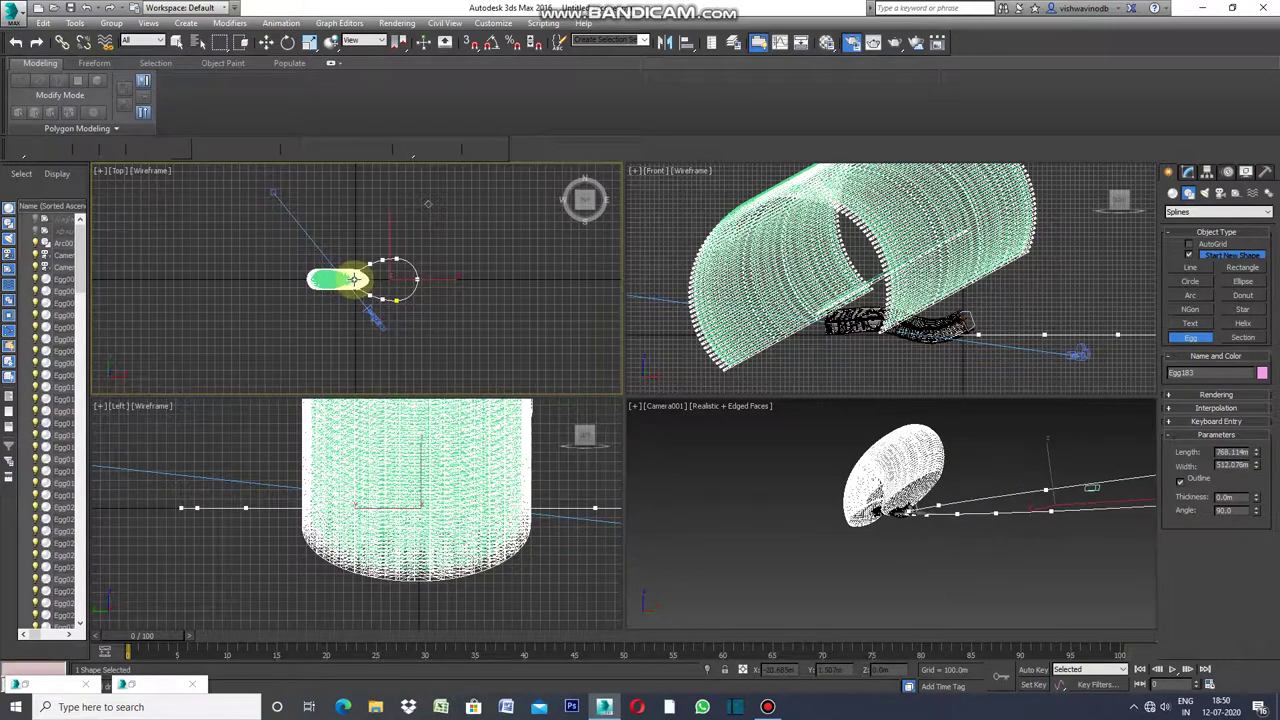
Finish Egg183 as a single outline and move it beneath the ribbed shell
drag(354, 279, 356, 281)
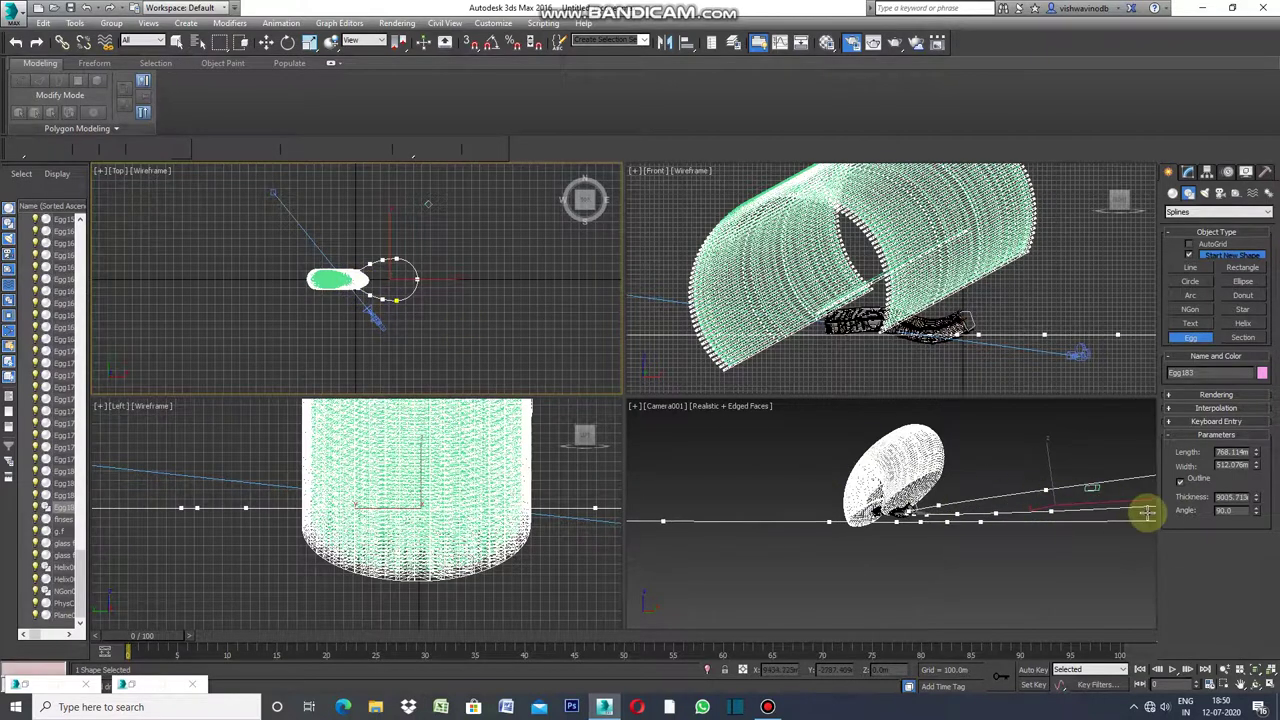
click(1180, 482)
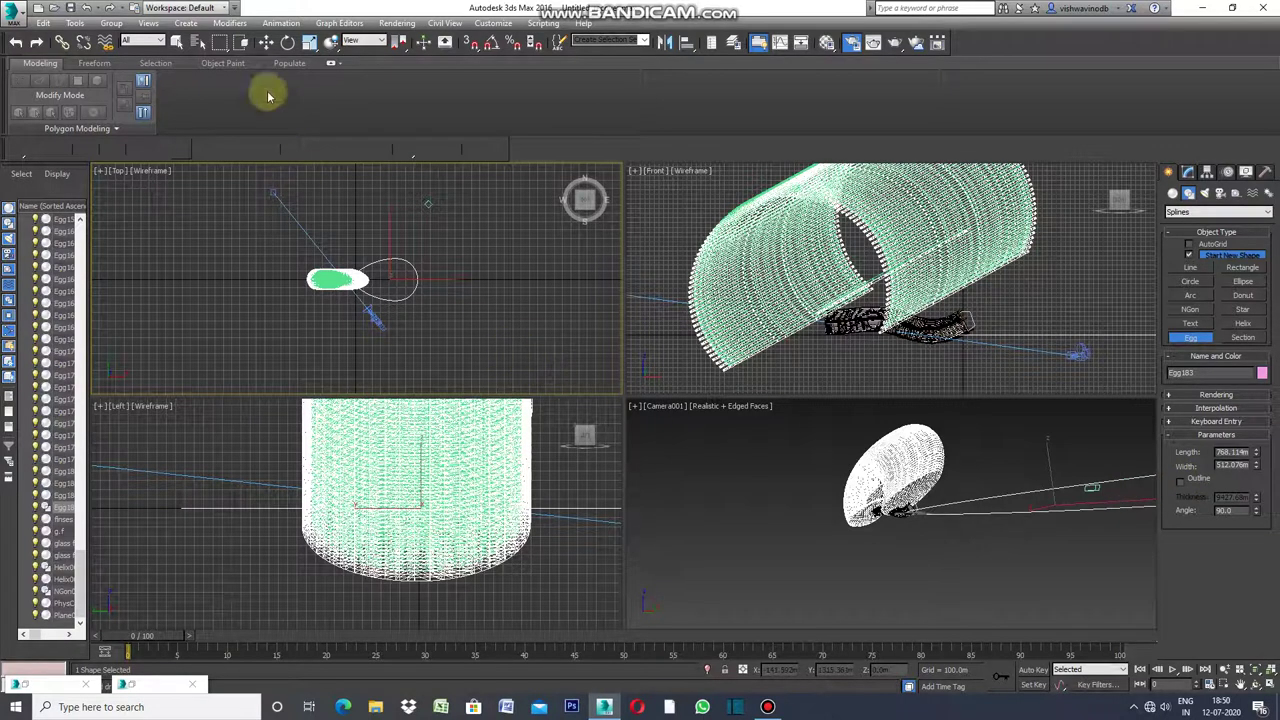
click(265, 42)
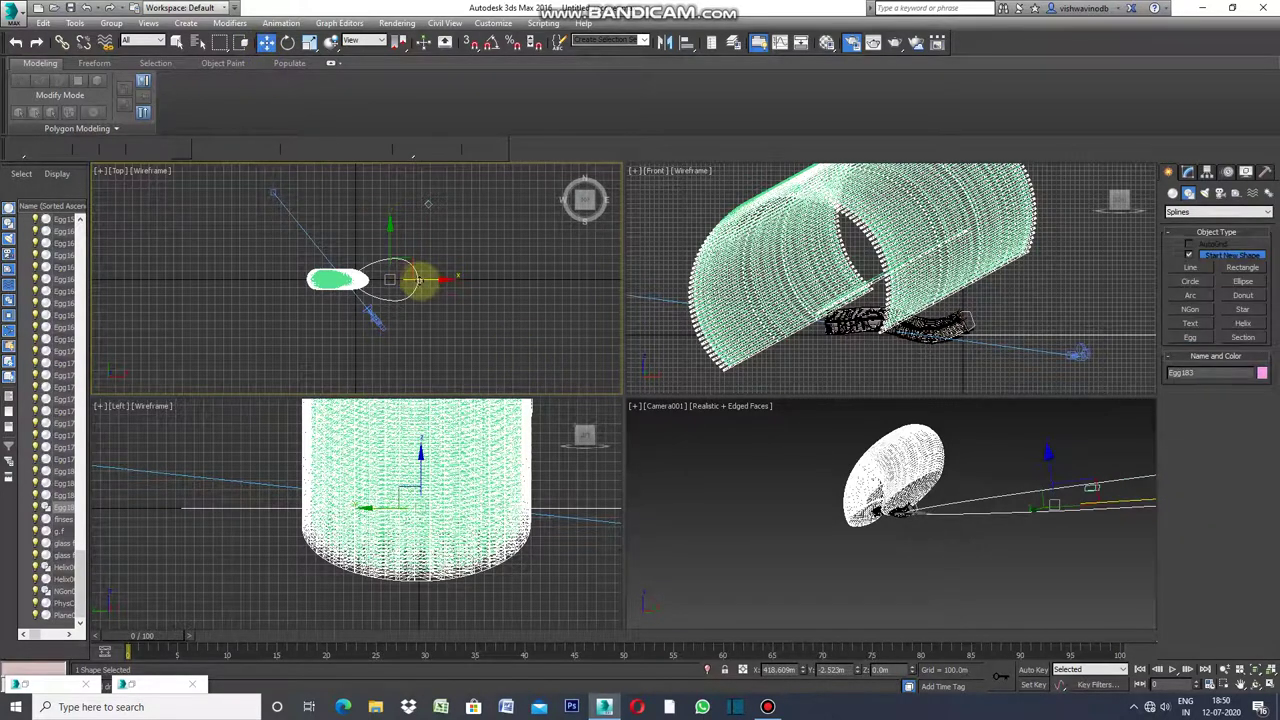
drag(413, 284, 373, 289)
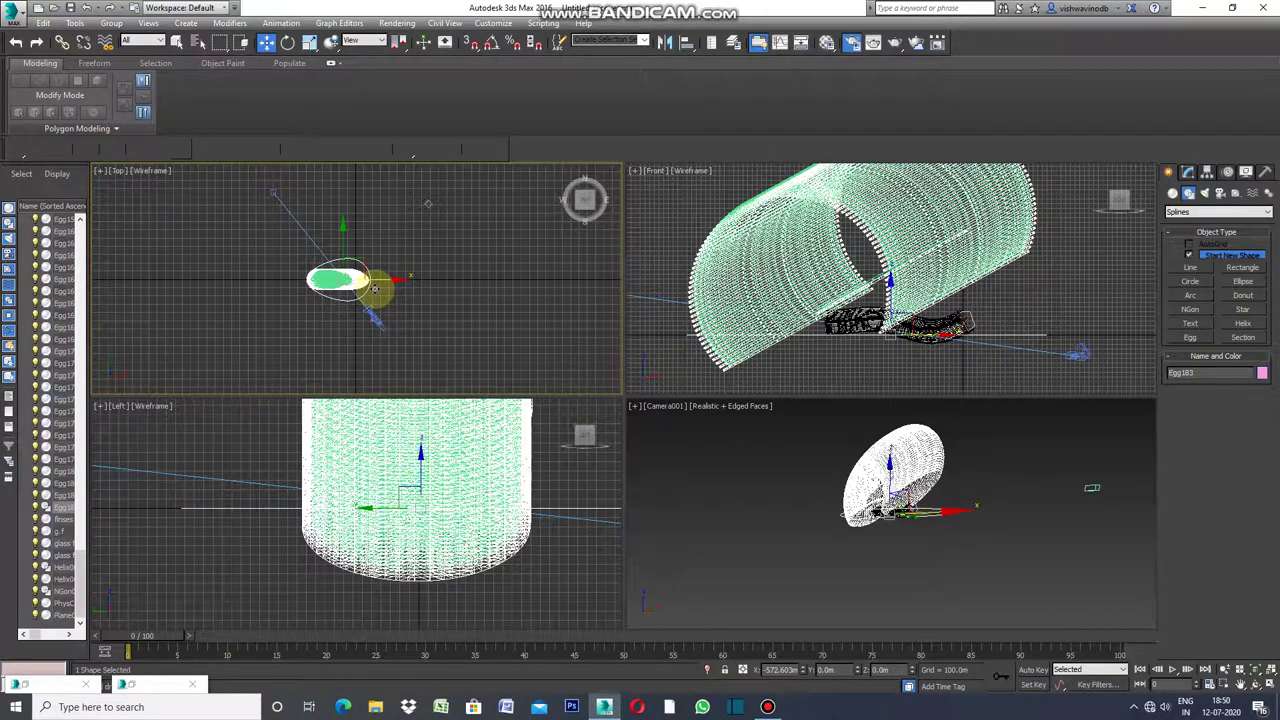
drag(375, 289, 373, 289)
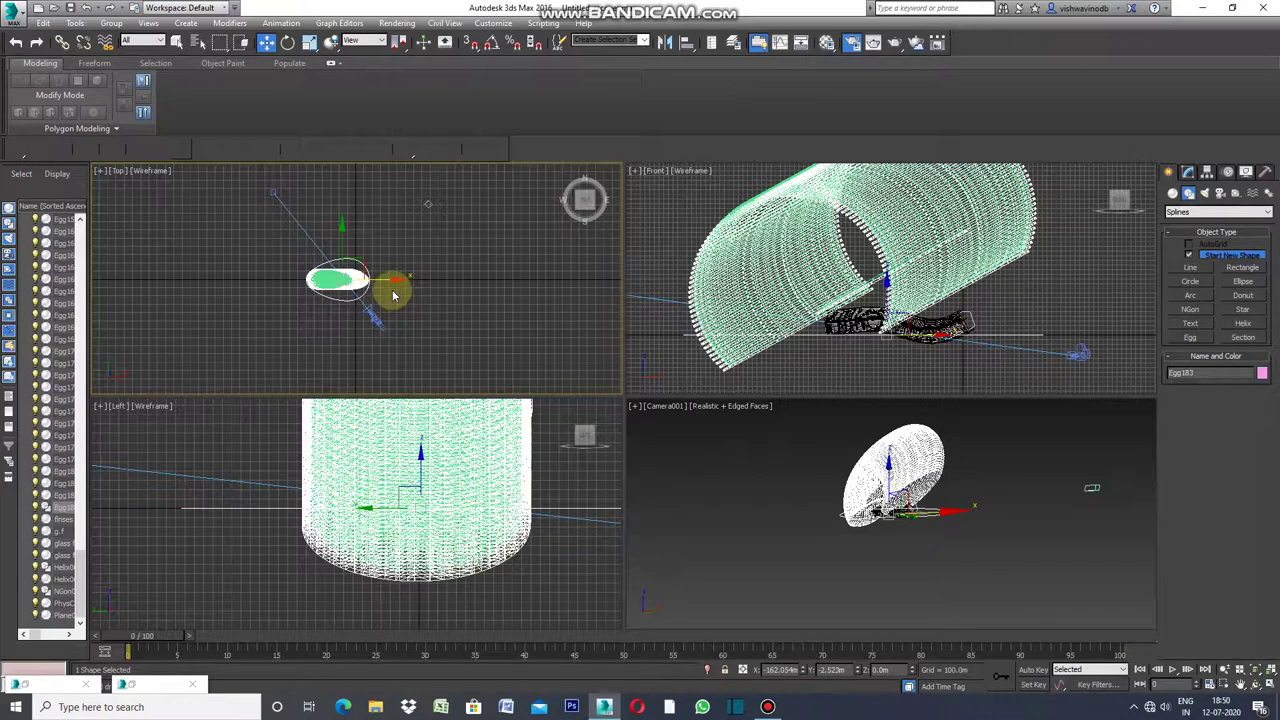
Scale Egg183 uniformly to 123% so it surrounds the shell's footprint
click(309, 42)
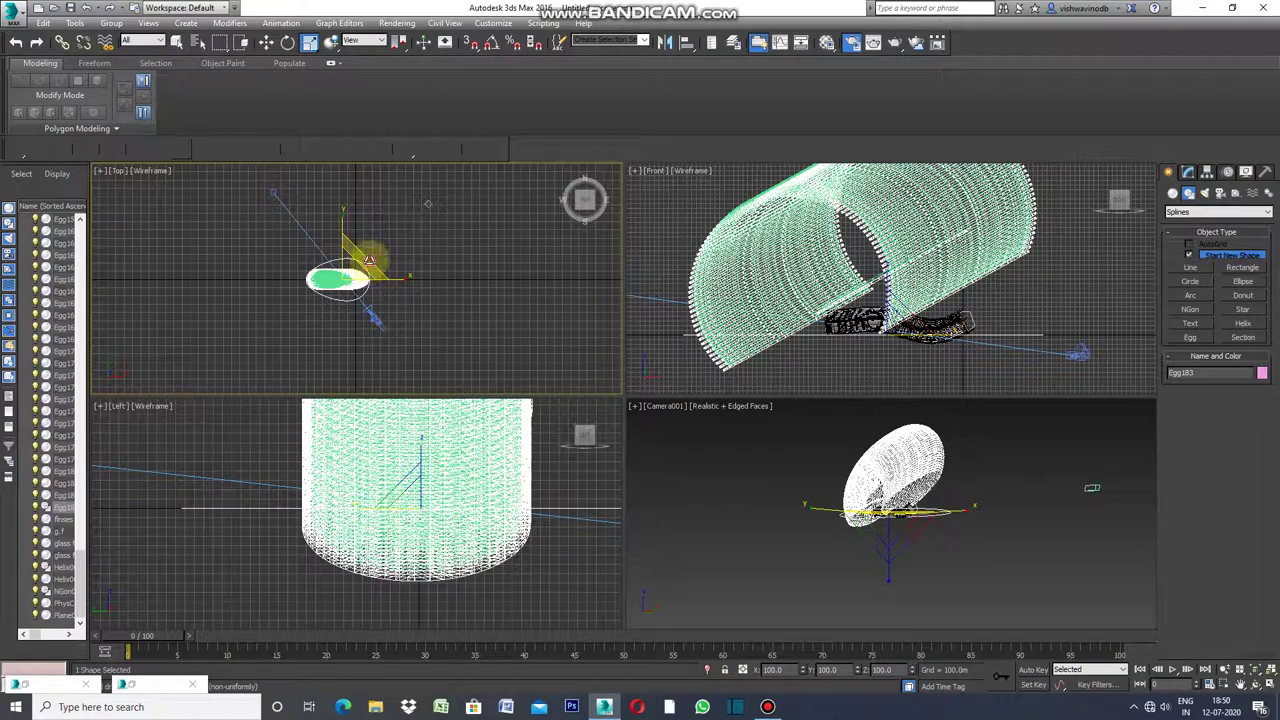
drag(369, 261, 388, 256)
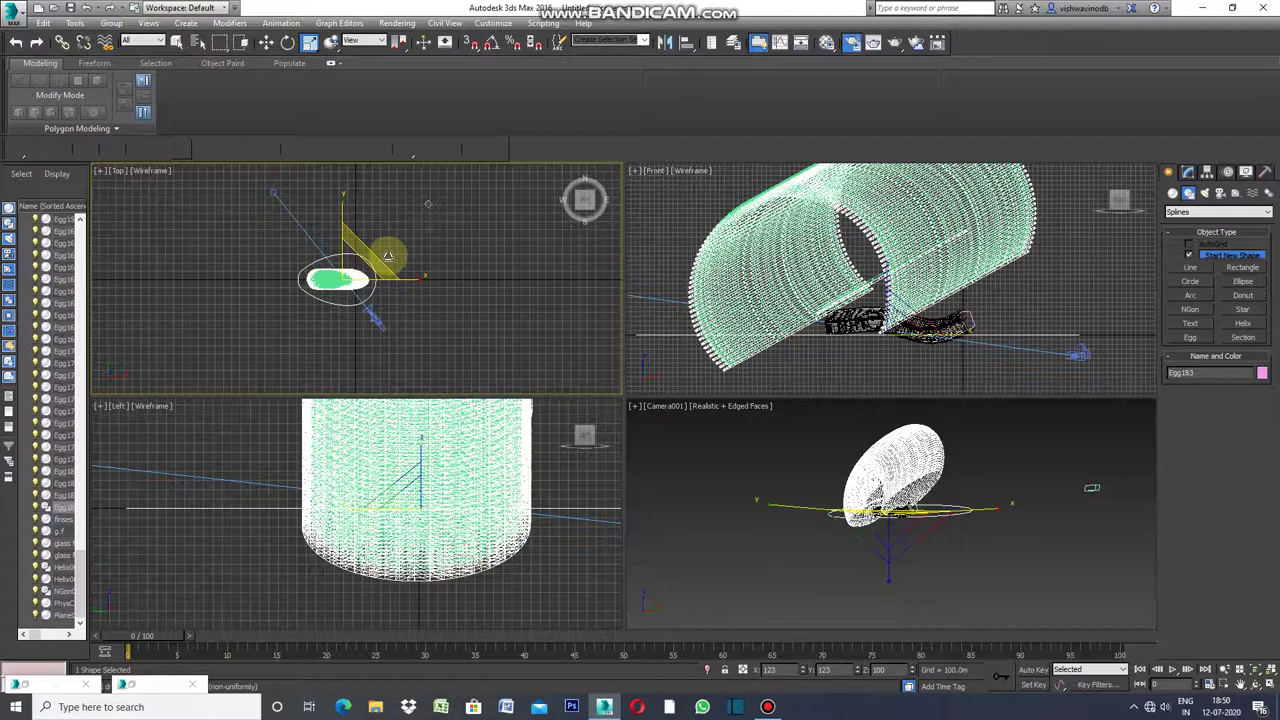
key(w)
click(1188, 172)
click(1218, 208)
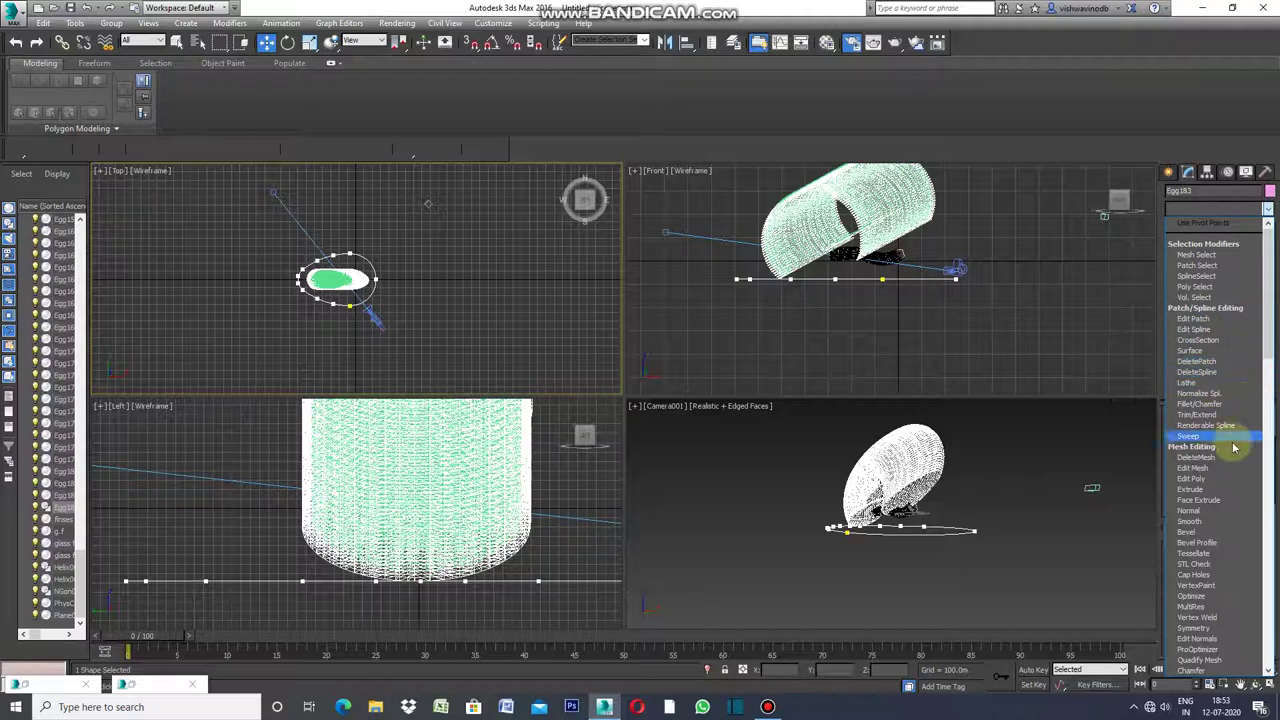
Apply an Extrude modifier to the Egg183 base outline
click(1212, 490)
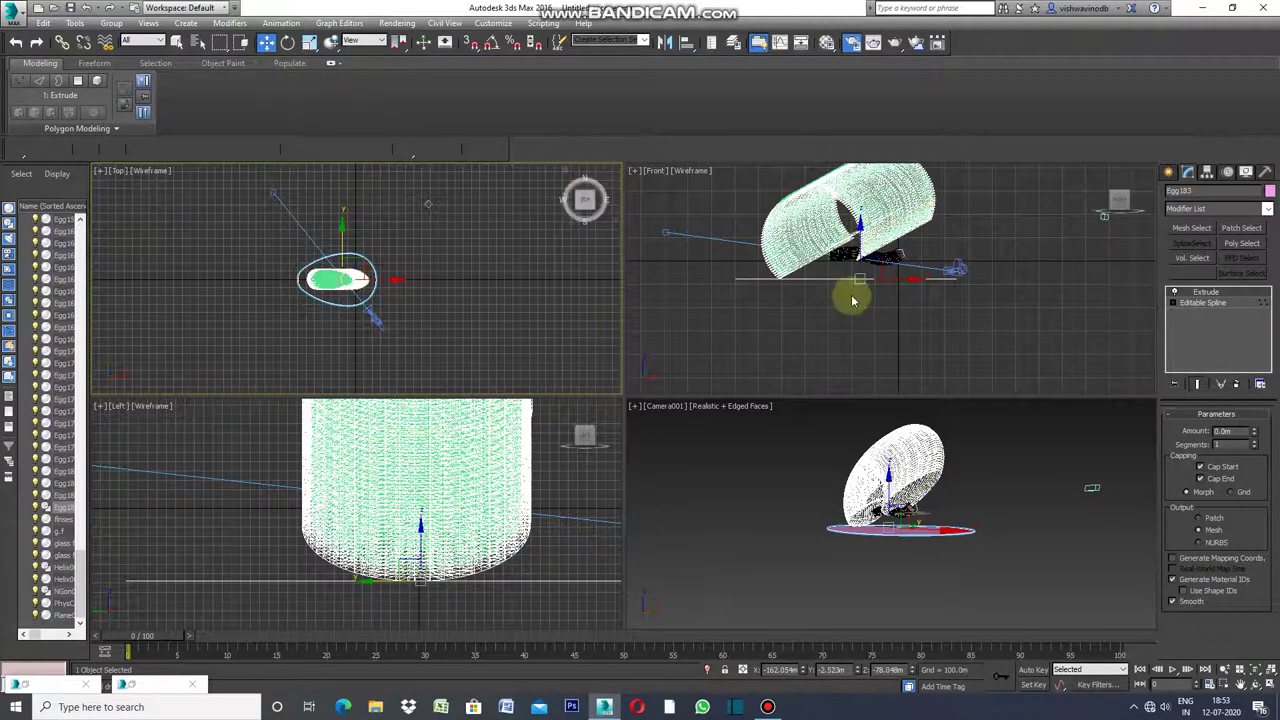
click(857, 228)
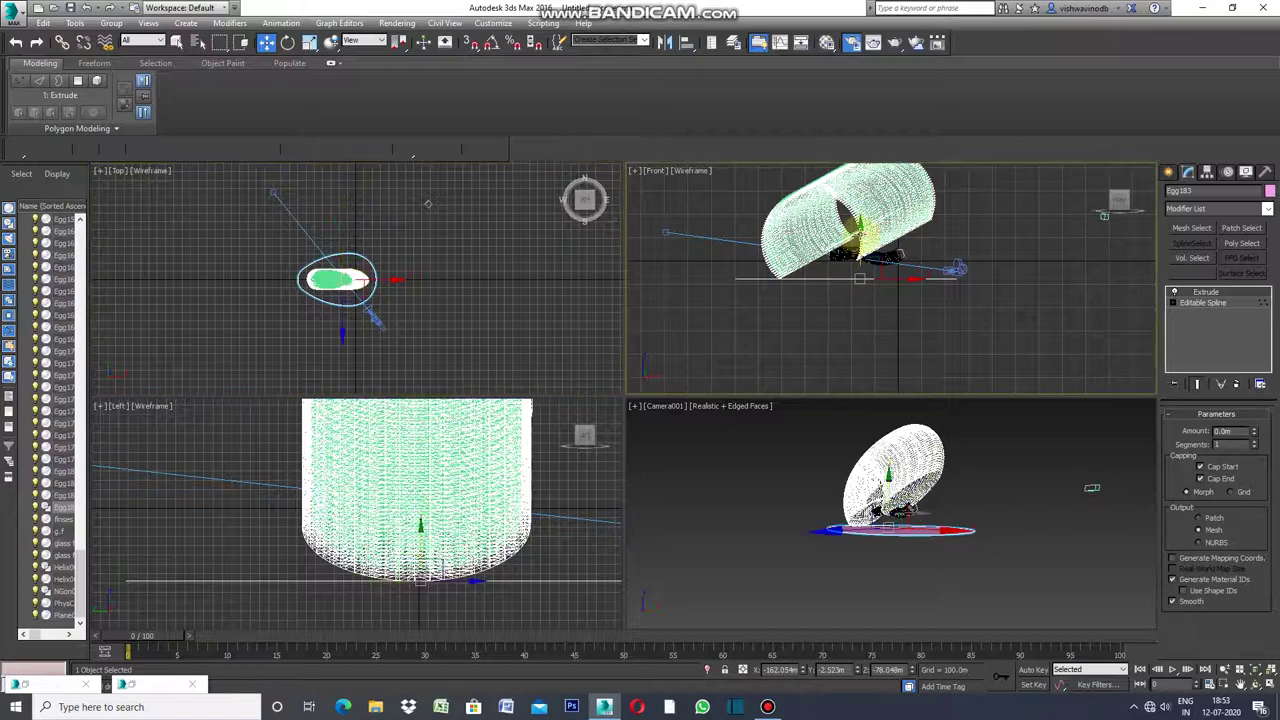
Lower Egg183 below the shells and extrude it 24.0m thick with 7 segments
drag(859, 279, 859, 246)
drag(860, 246, 860, 243)
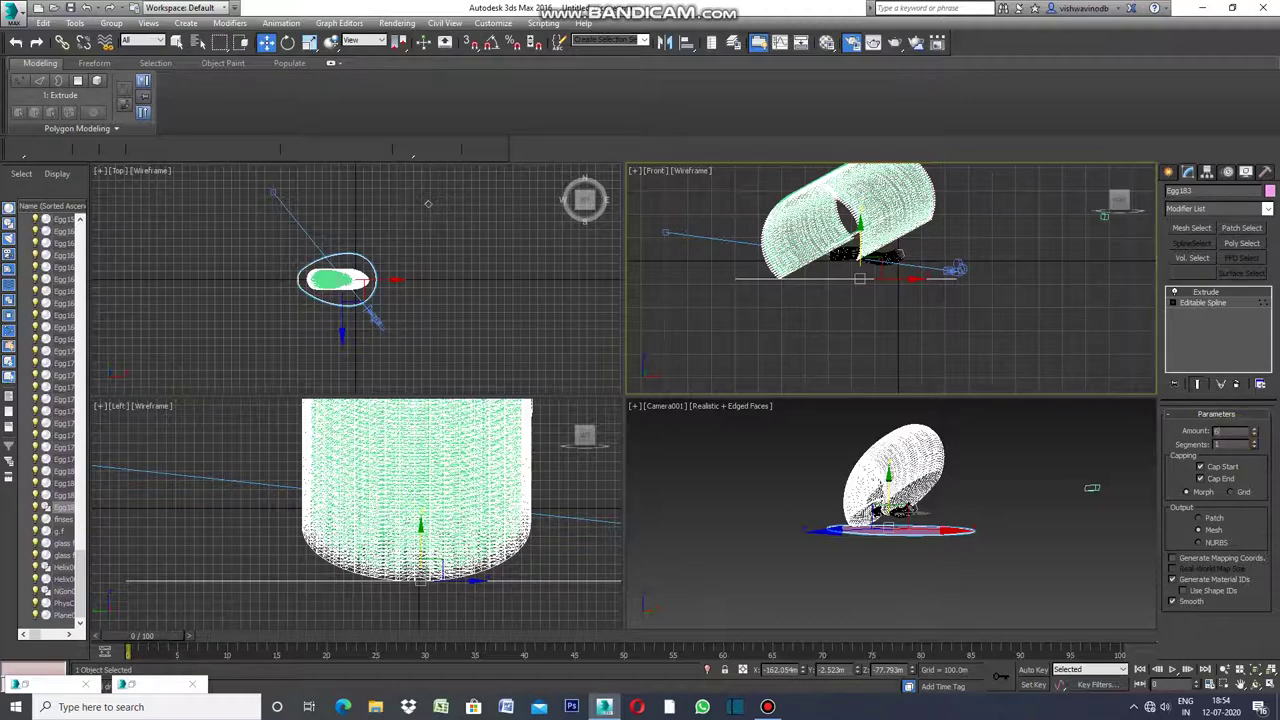
key(Return)
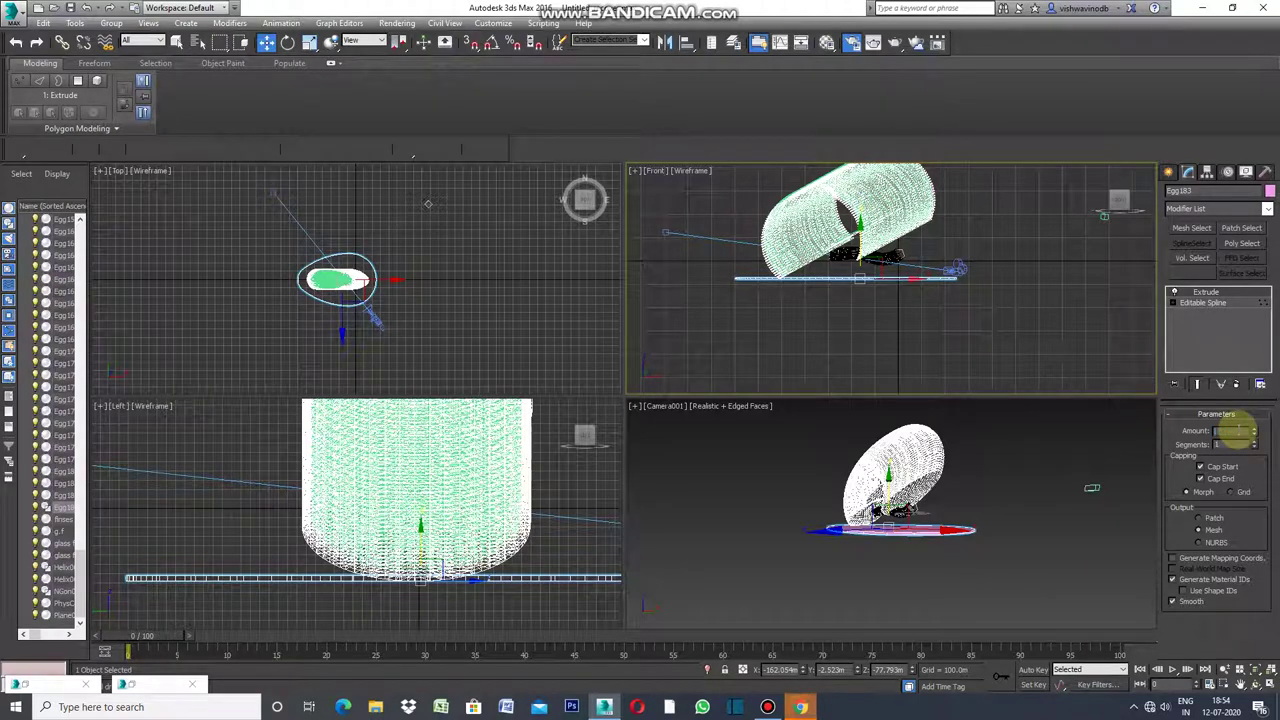
key(BackSpace)
key(Return)
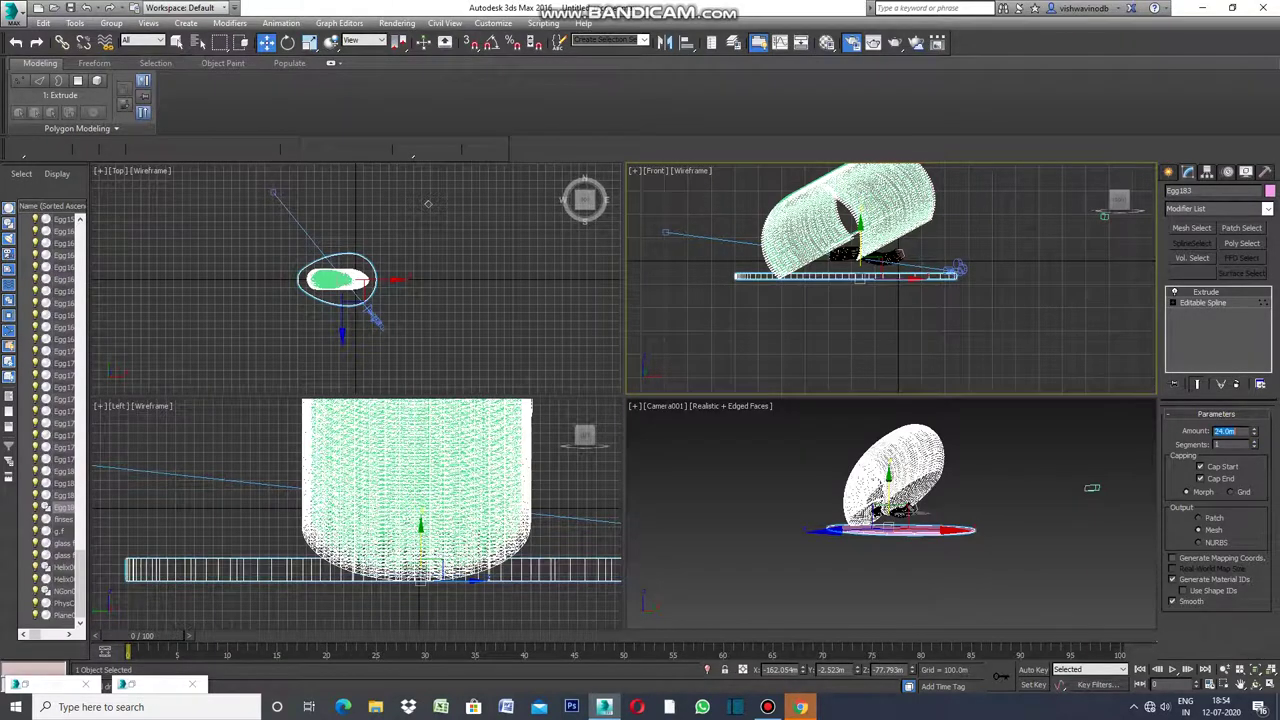
click(1251, 436)
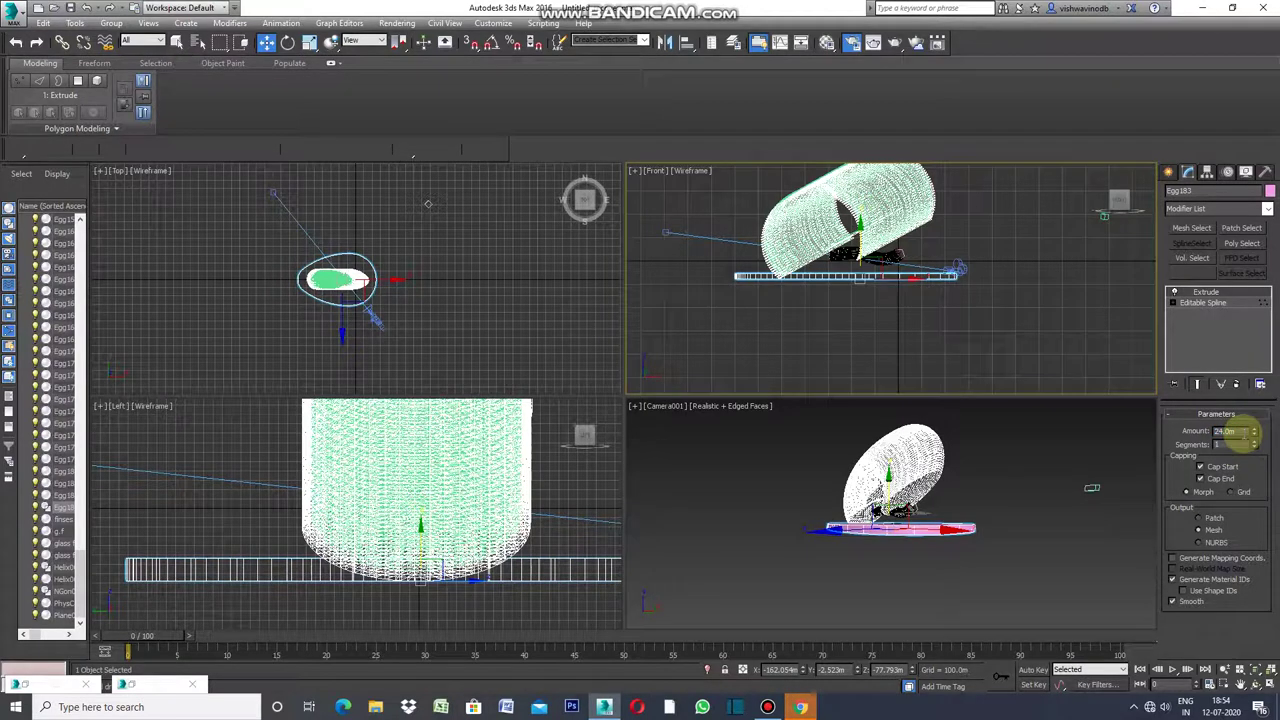
right_click(1123, 491)
key(alt+w)
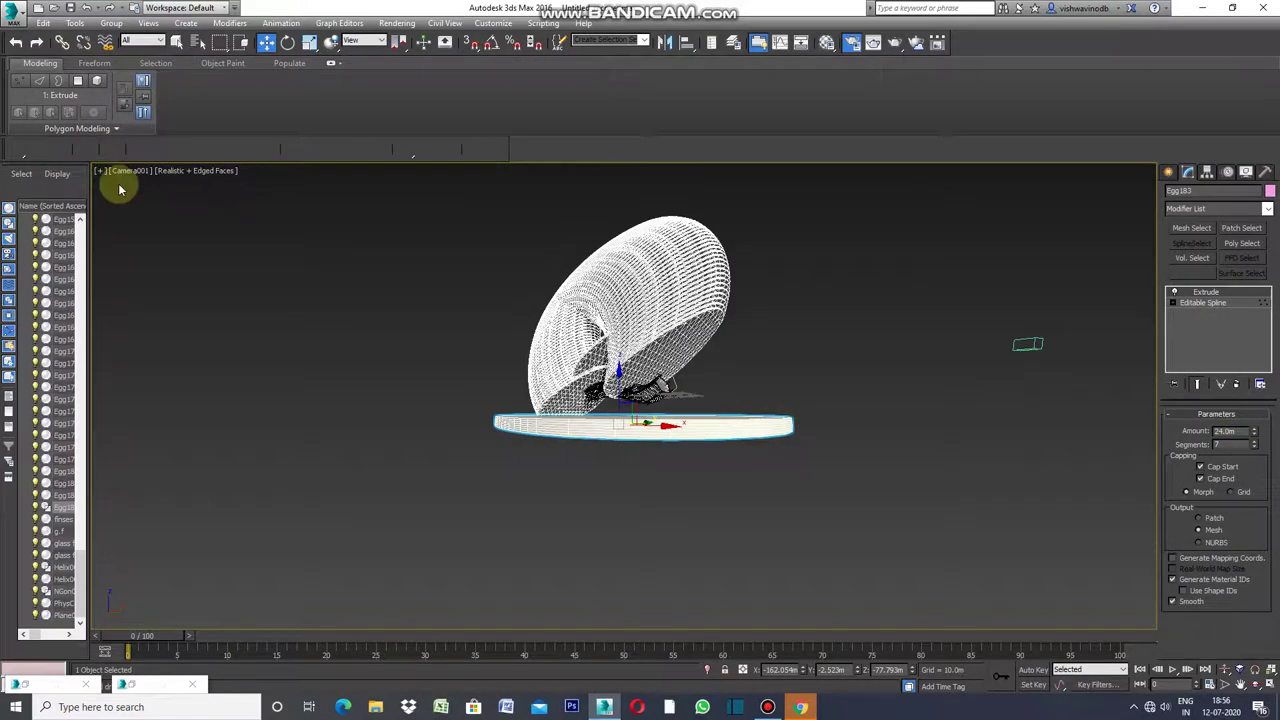
Restore the four-view layout, then maximize the Front view and zoom in on the slab
click(100, 171)
click(135, 182)
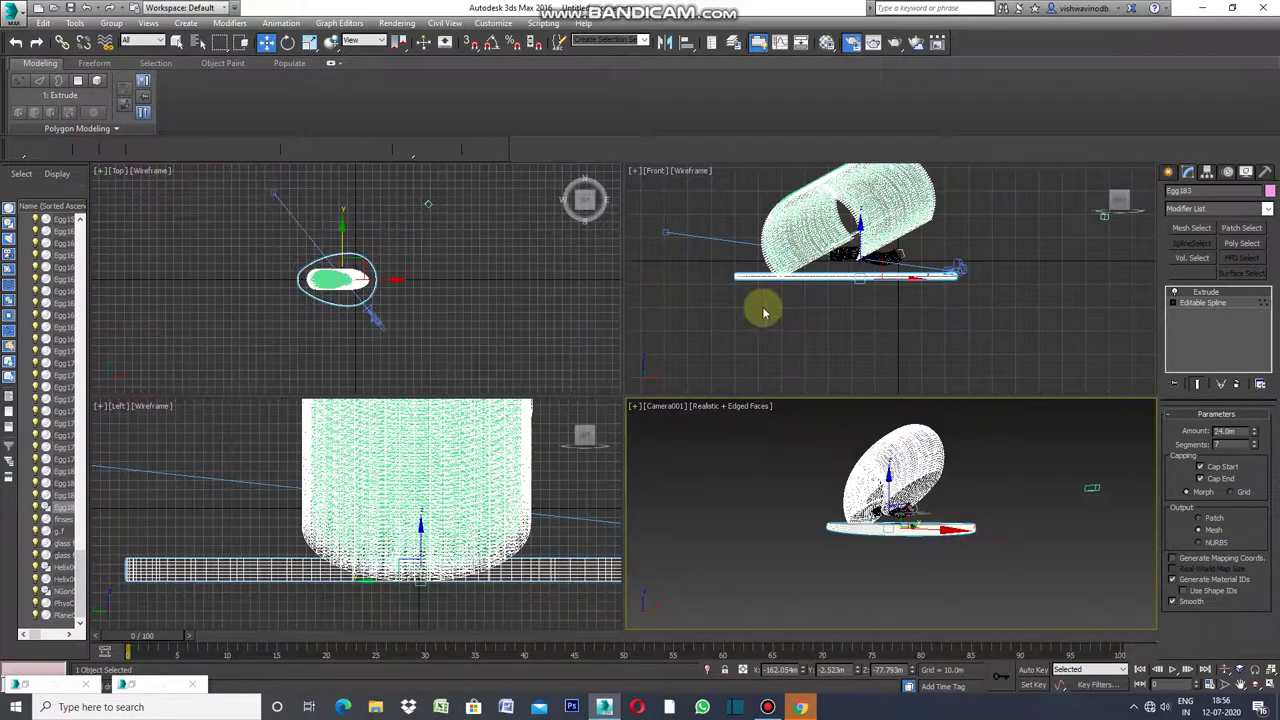
click(634, 172)
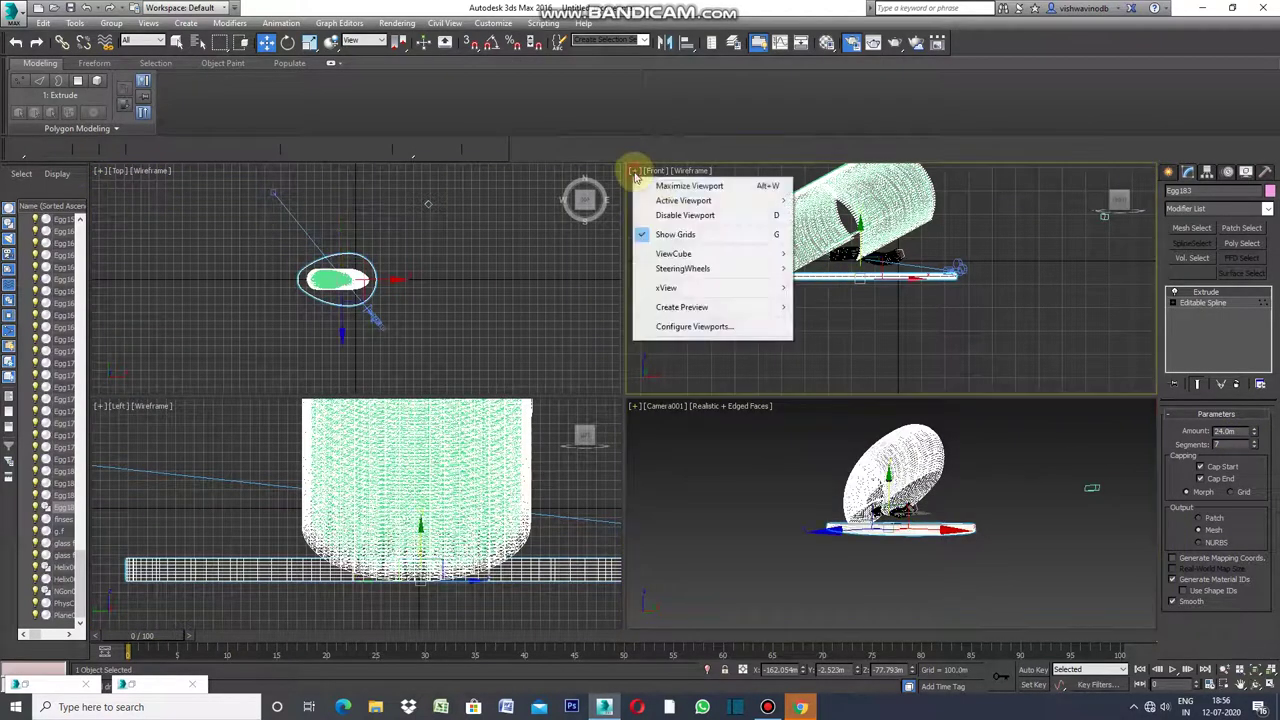
click(660, 185)
scroll(608, 398, up, 2)
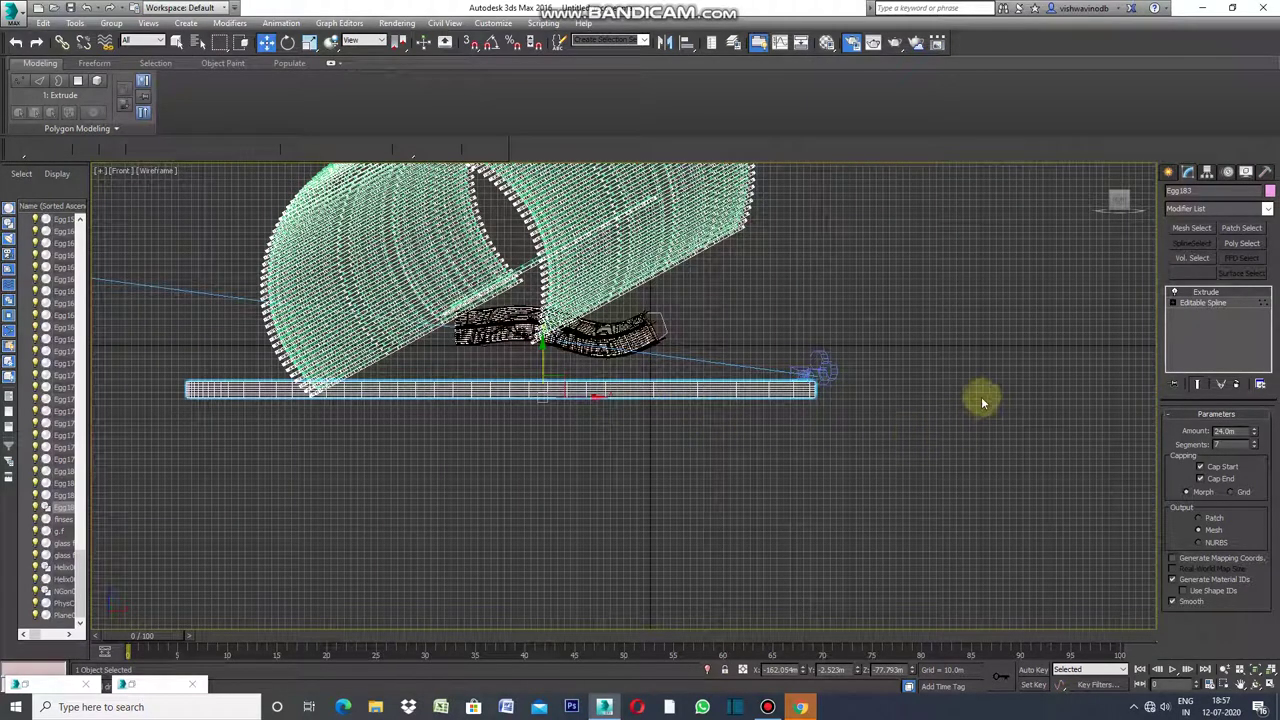
right_click(963, 338)
mouse_move(1015, 466)
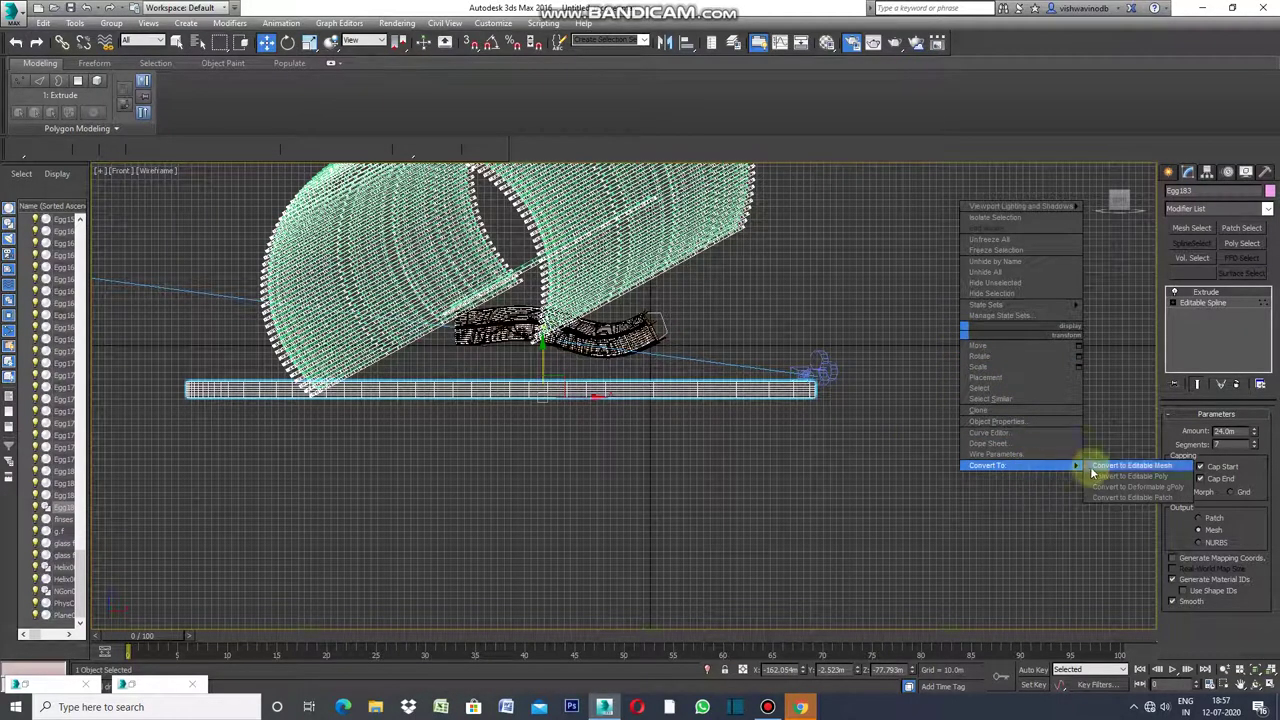
Convert Egg183 to an Editable Poly and select all of its edges
click(1107, 476)
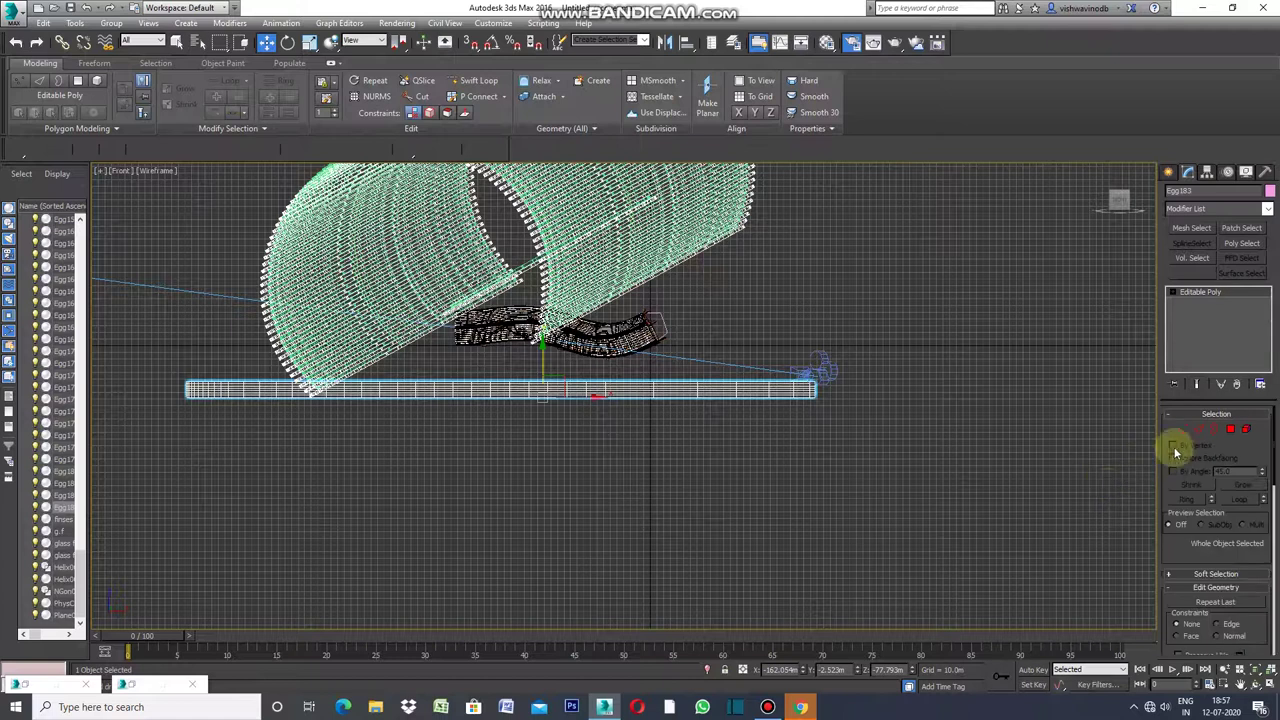
click(1199, 431)
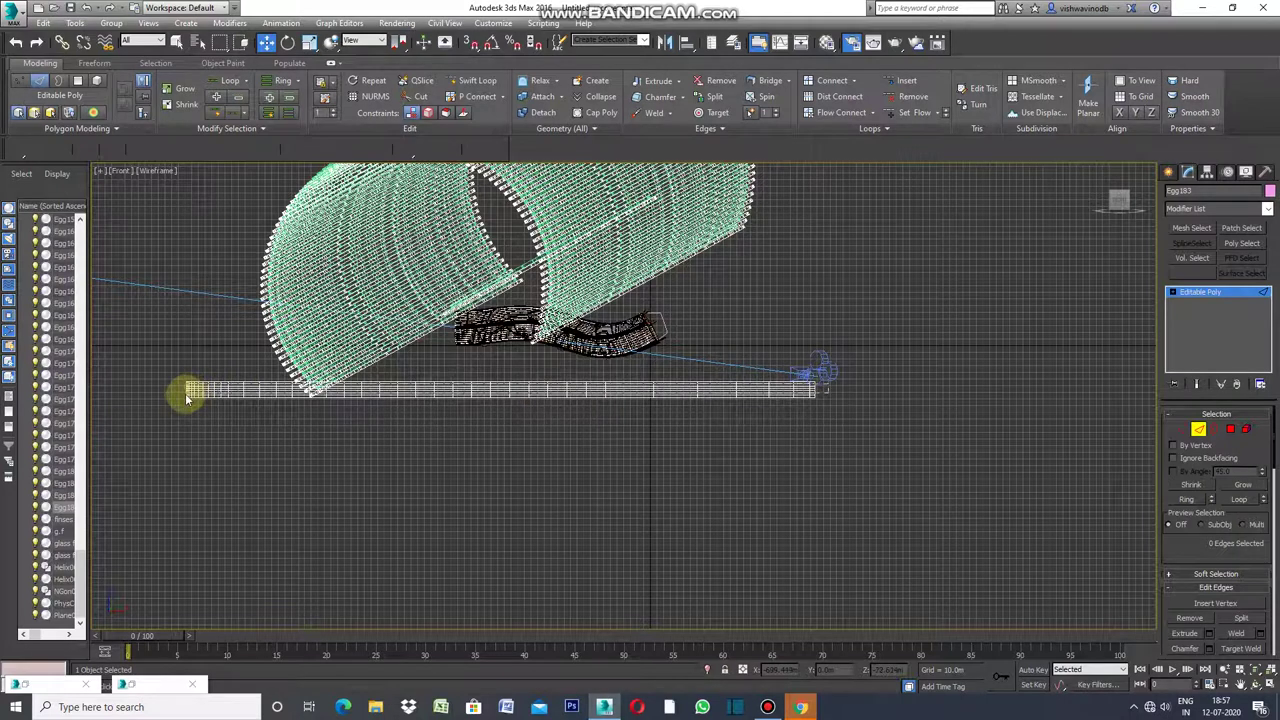
key(ctrl+a)
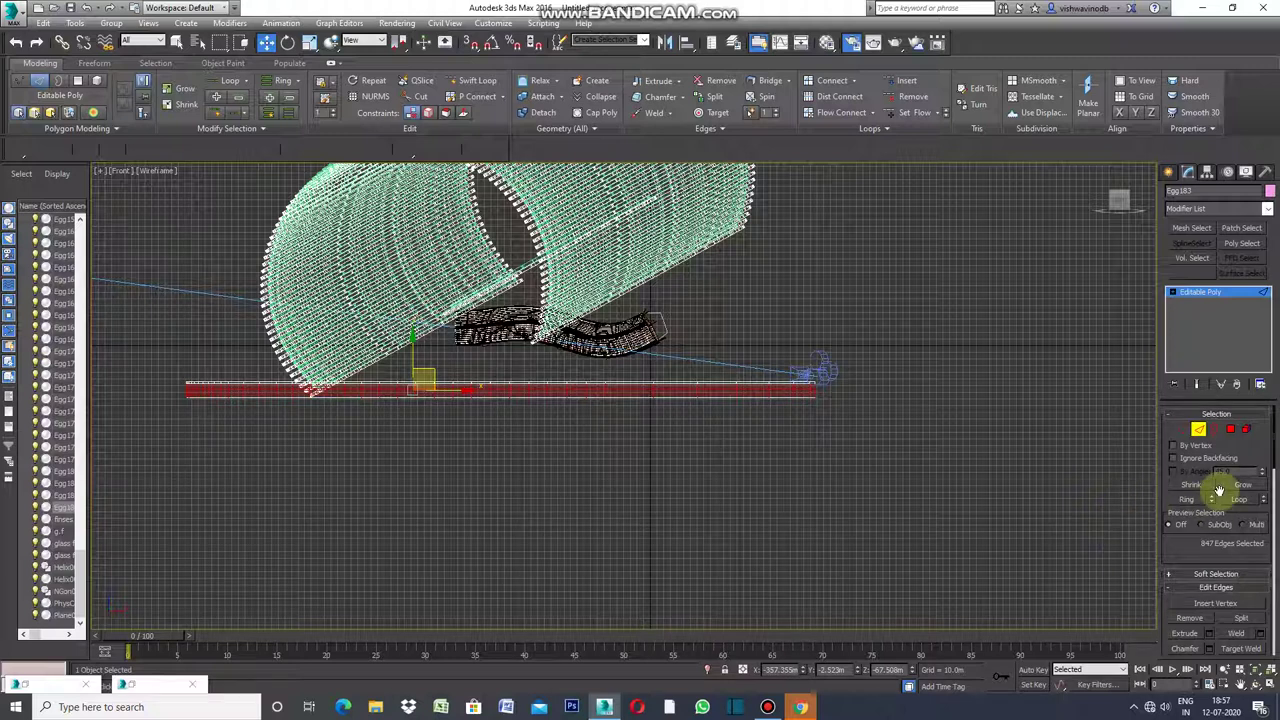
Detach all the slab's polygons as a separate object
click(1232, 431)
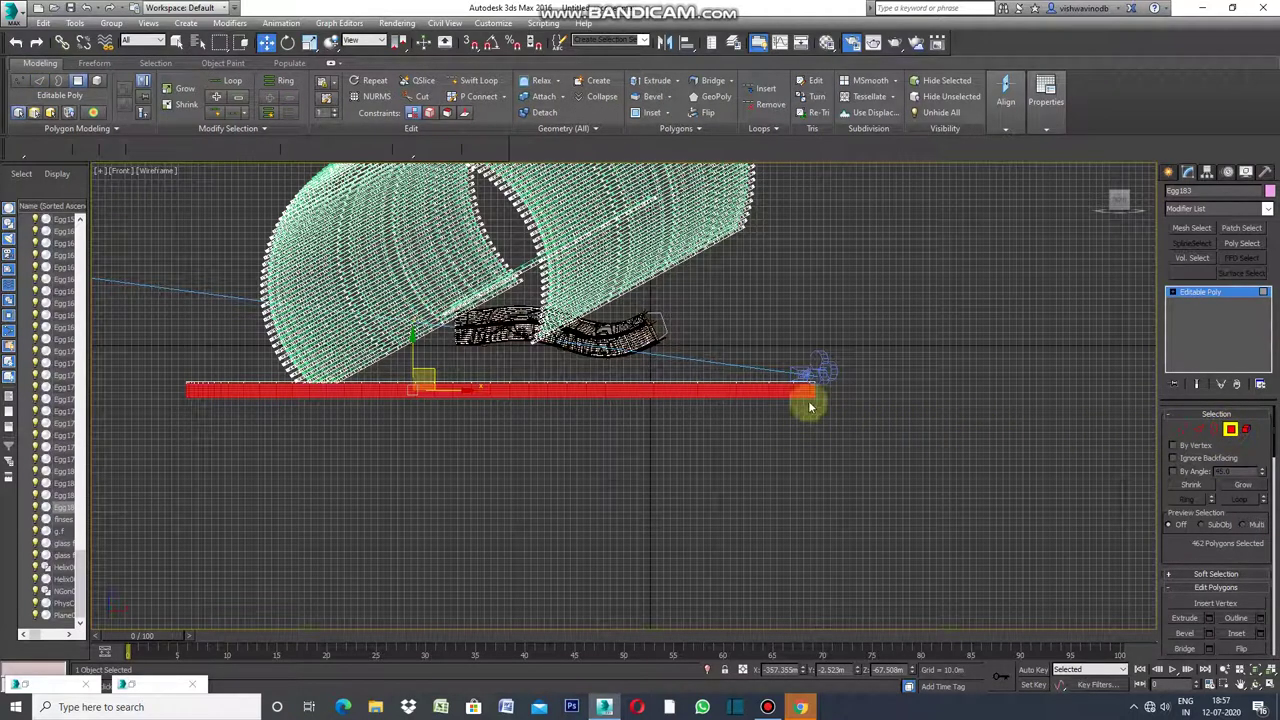
scroll(810, 403, up, 2)
scroll(810, 405, up, 2)
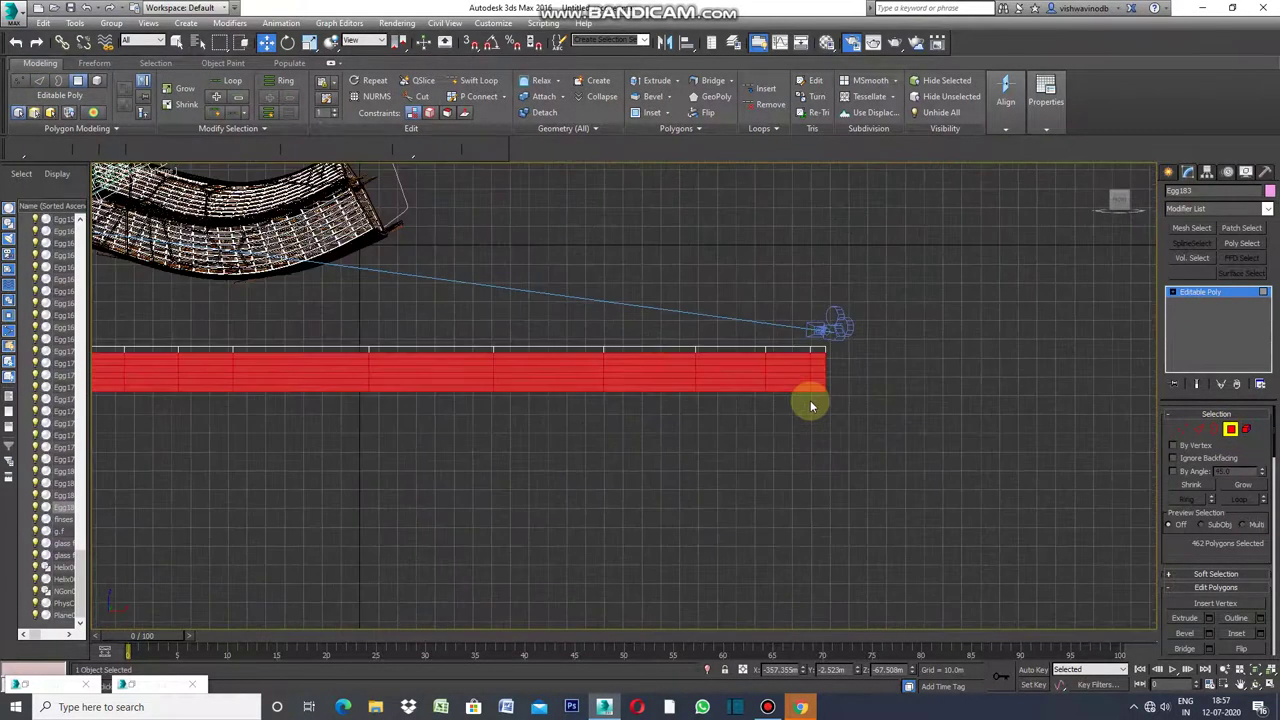
scroll(811, 404, down, 2)
scroll(910, 407, down, 2)
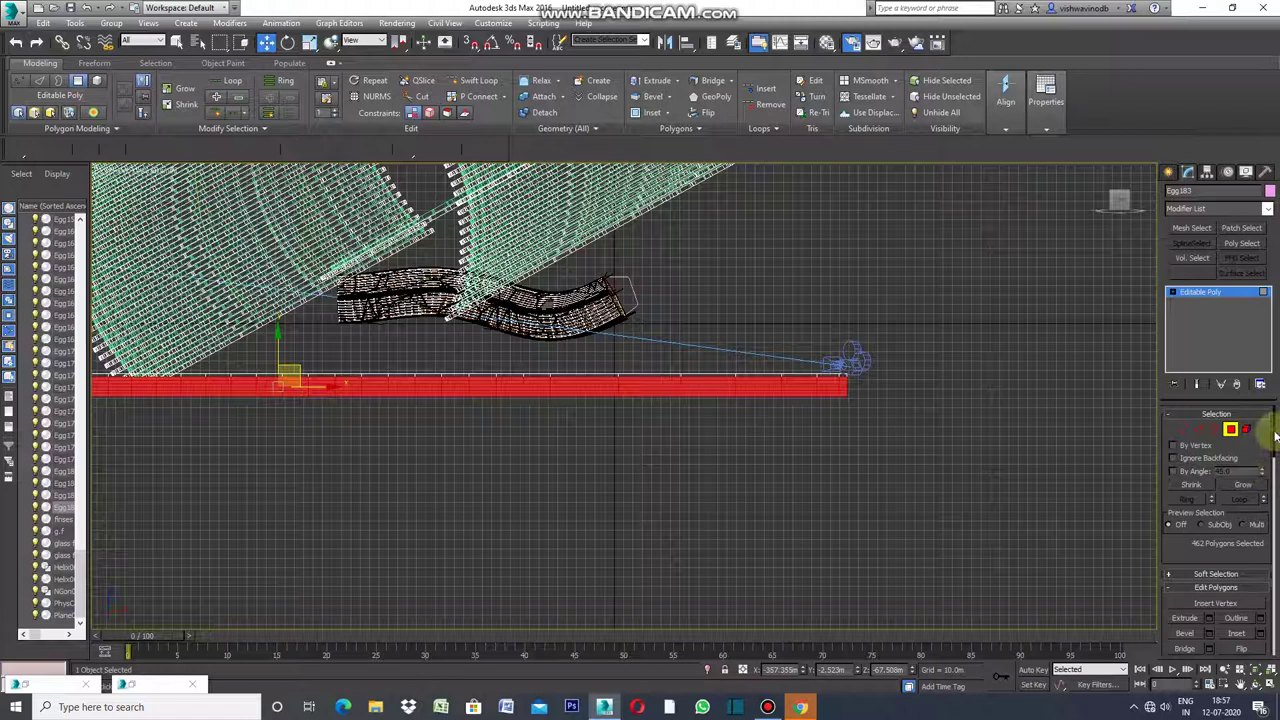
drag(1275, 437, 1275, 487)
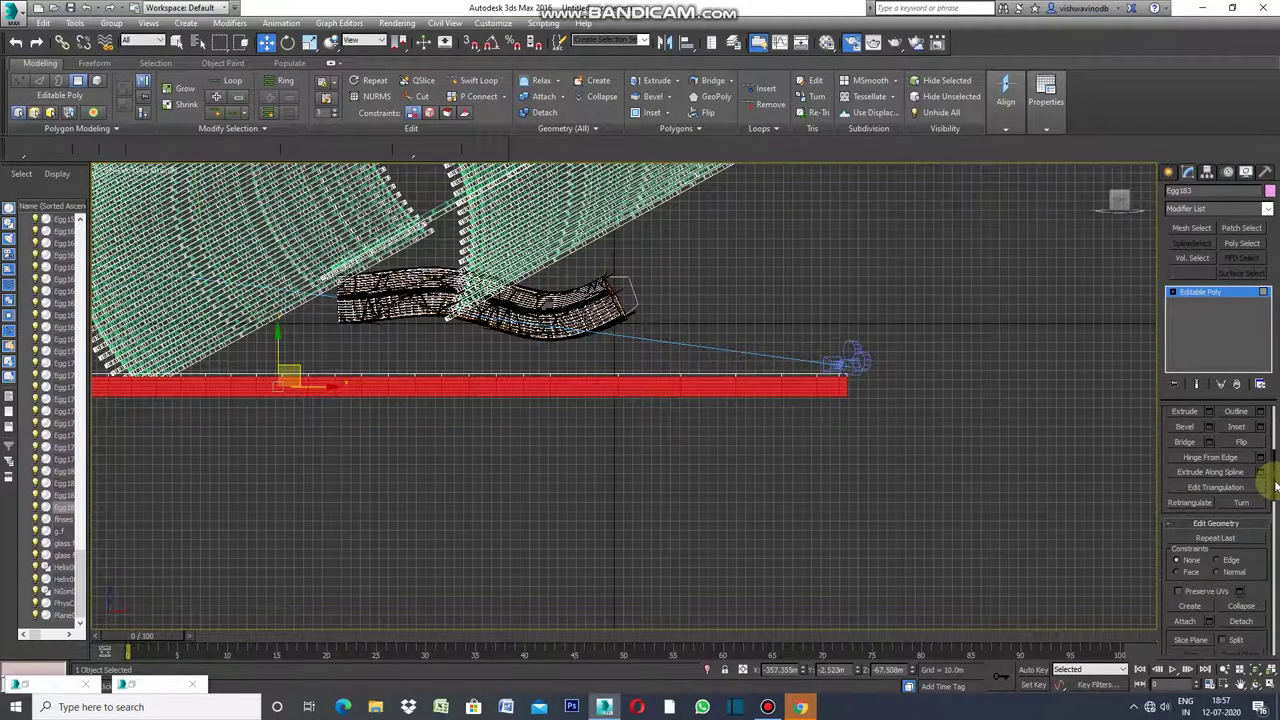
drag(1277, 486, 1276, 505)
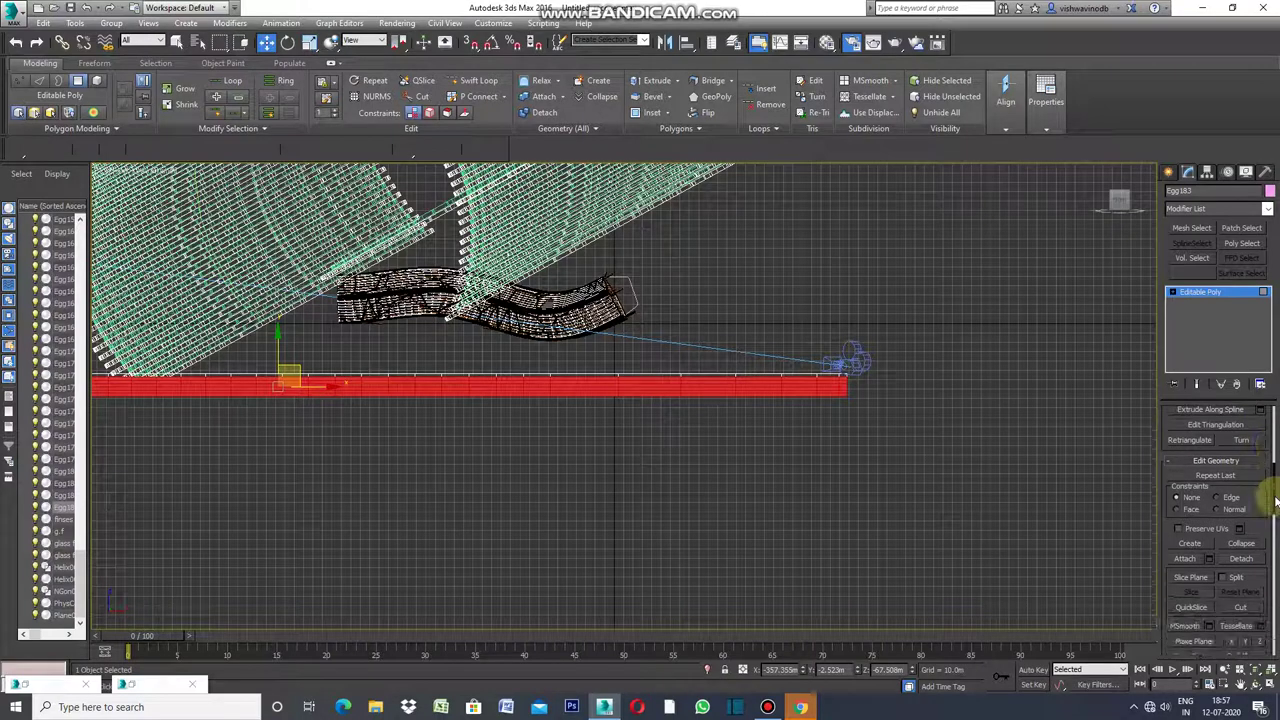
click(1250, 561)
click(683, 359)
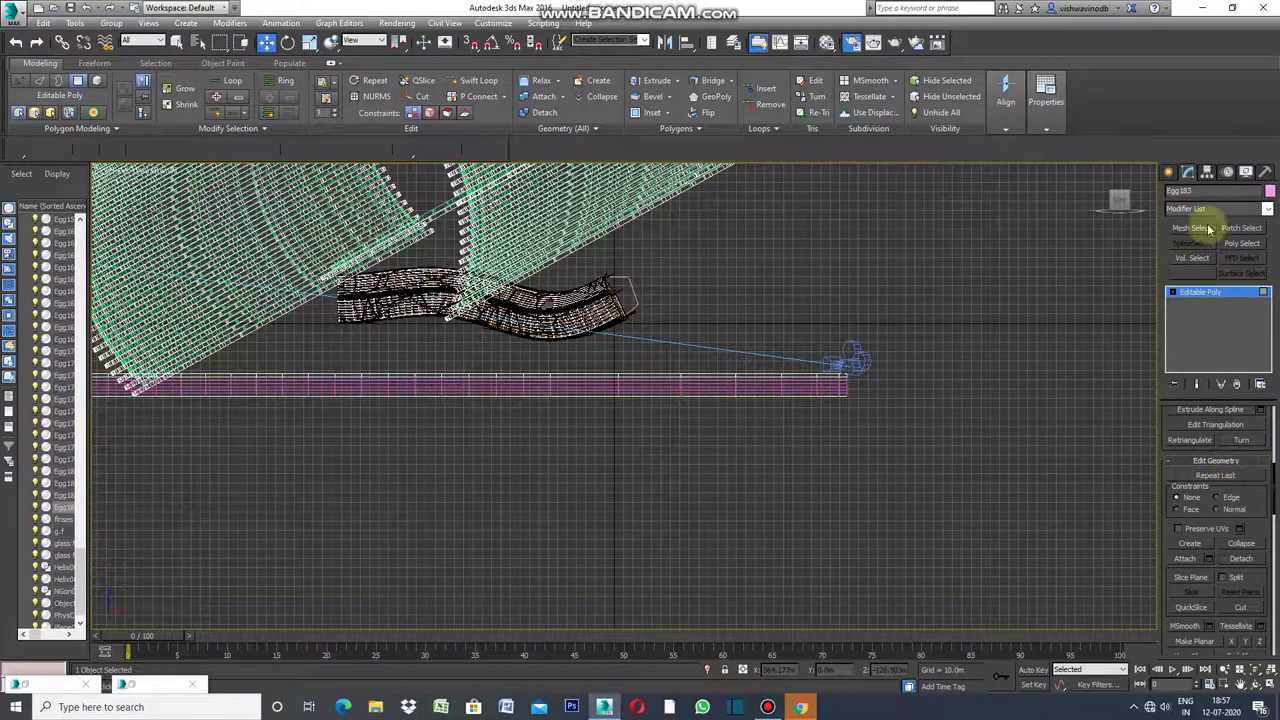
Make the detached slab's object colour white and select it as Object001
click(1270, 191)
click(915, 401)
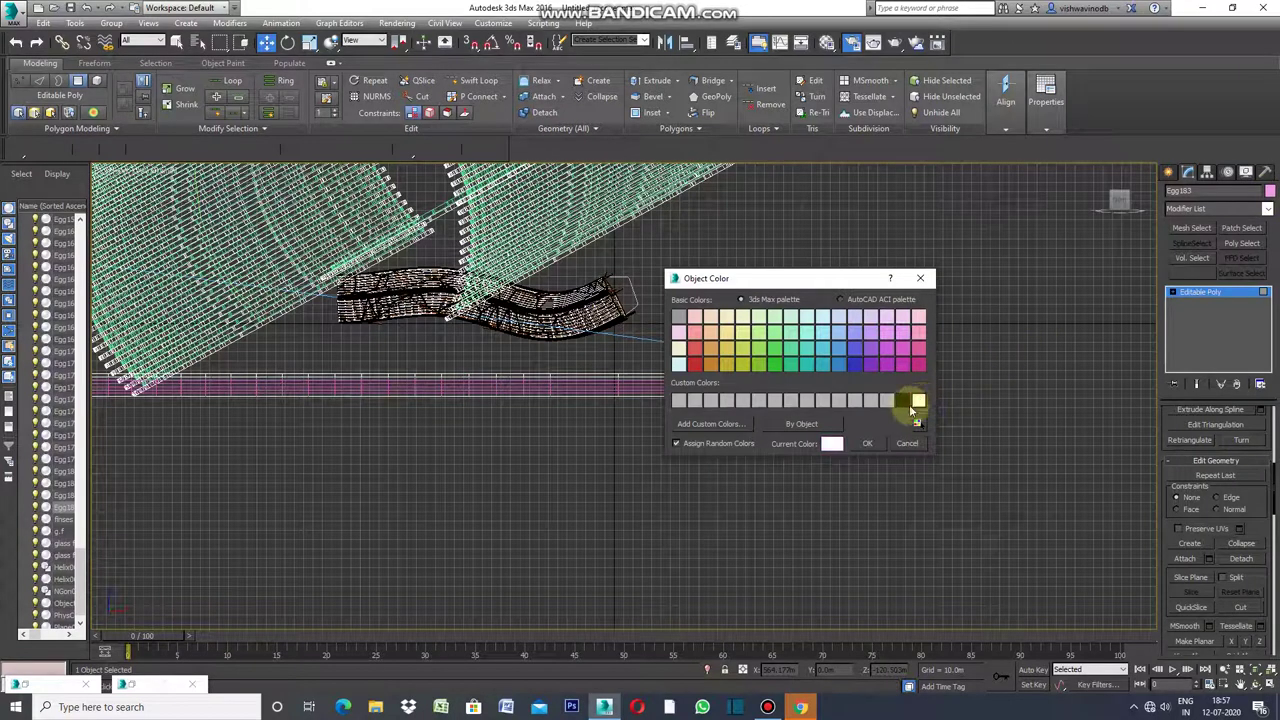
click(867, 443)
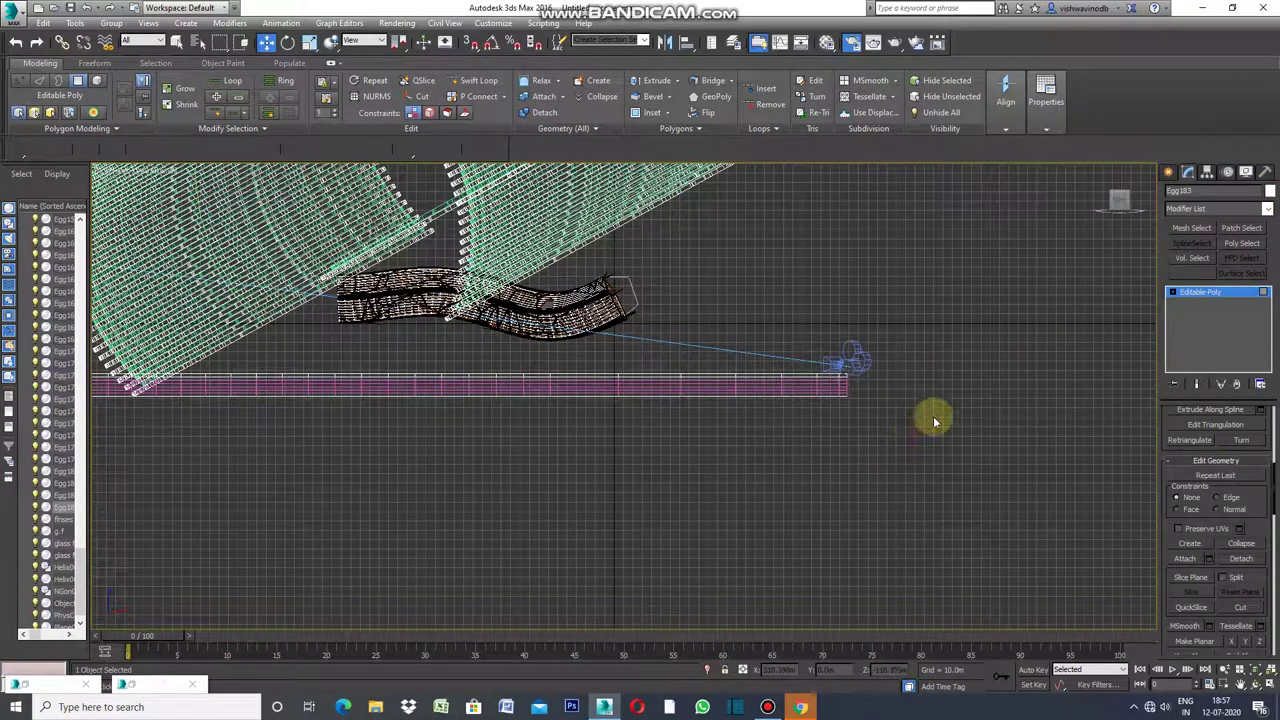
click(1166, 173)
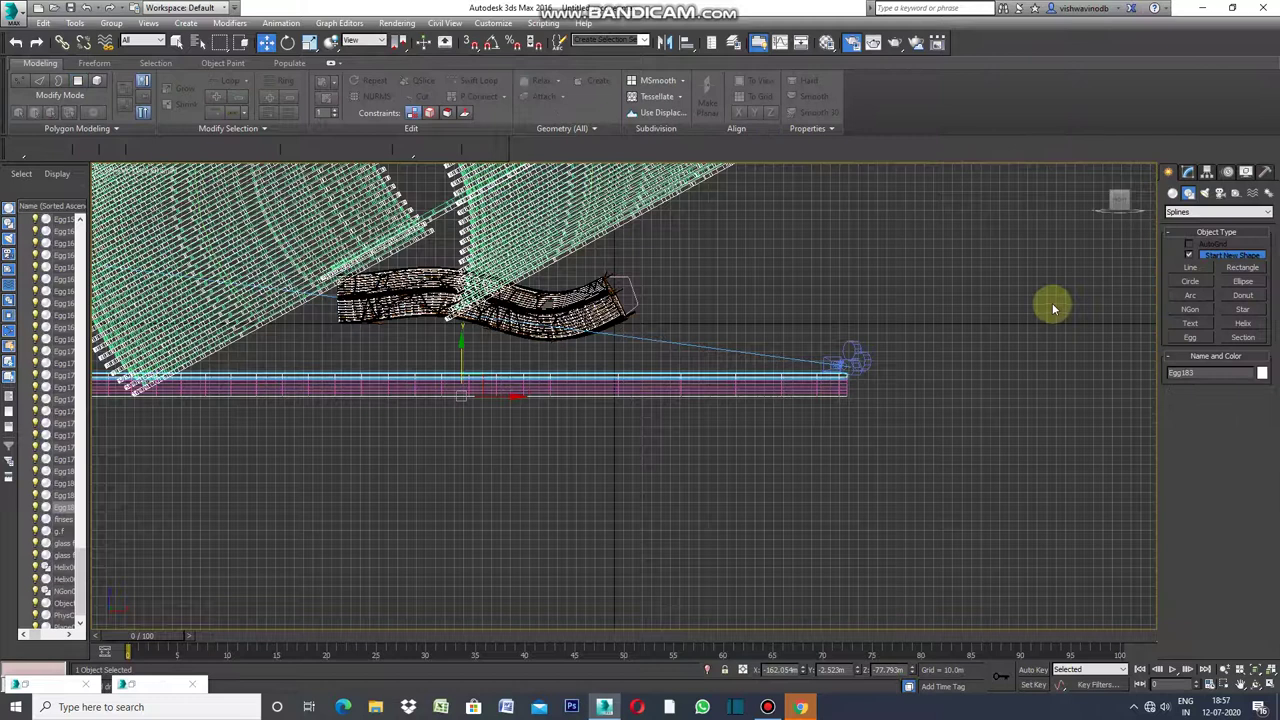
click(838, 387)
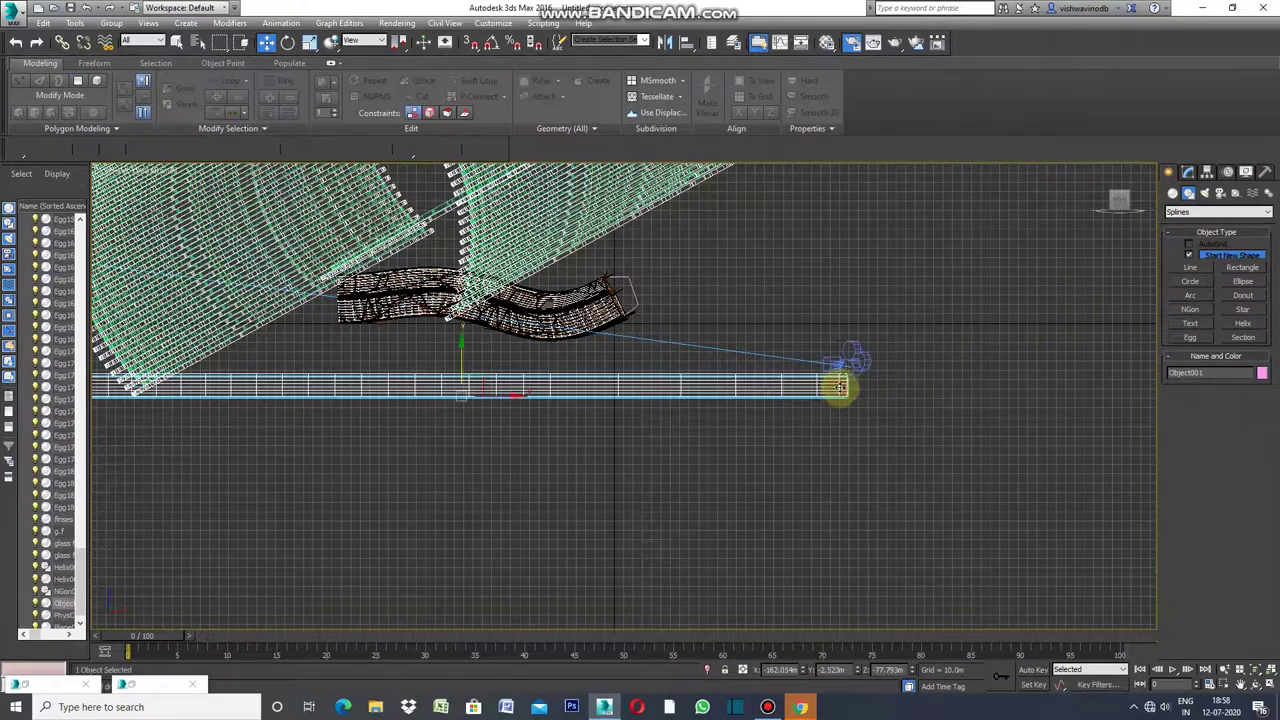
click(928, 397)
click(837, 384)
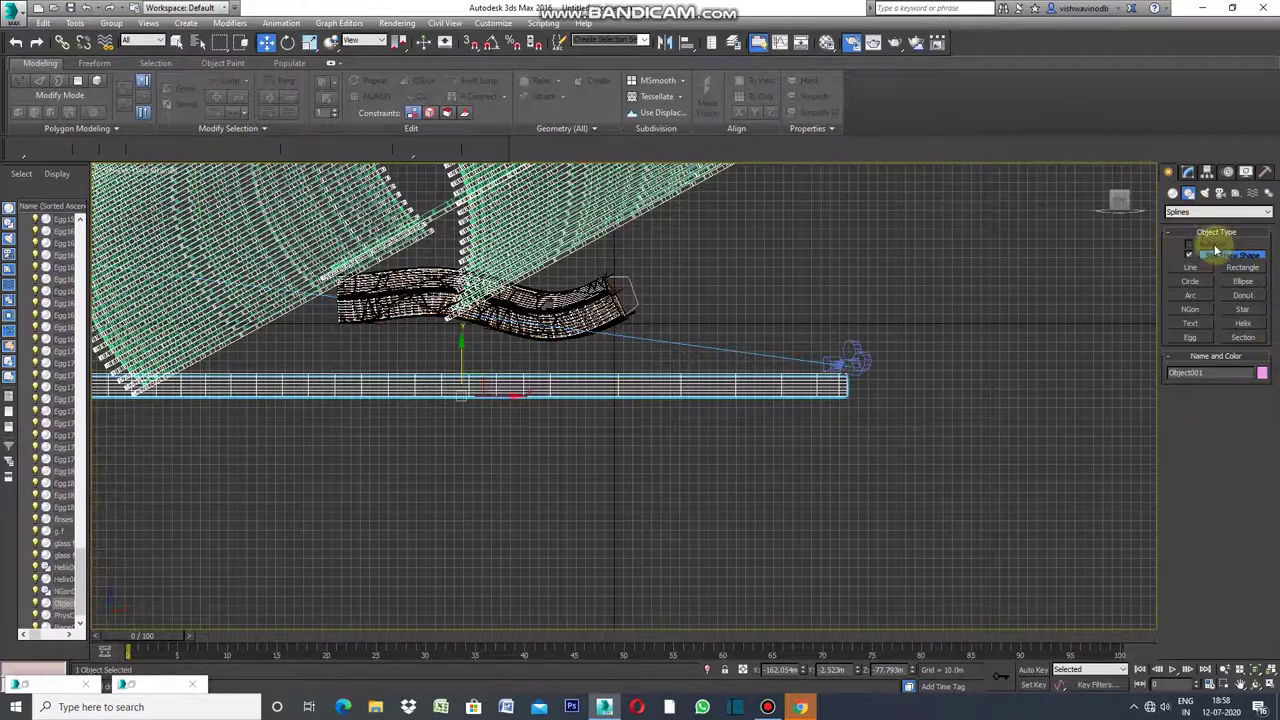
Add an Edit Poly modifier to Object001 and enter Edge sub-object mode
click(1189, 173)
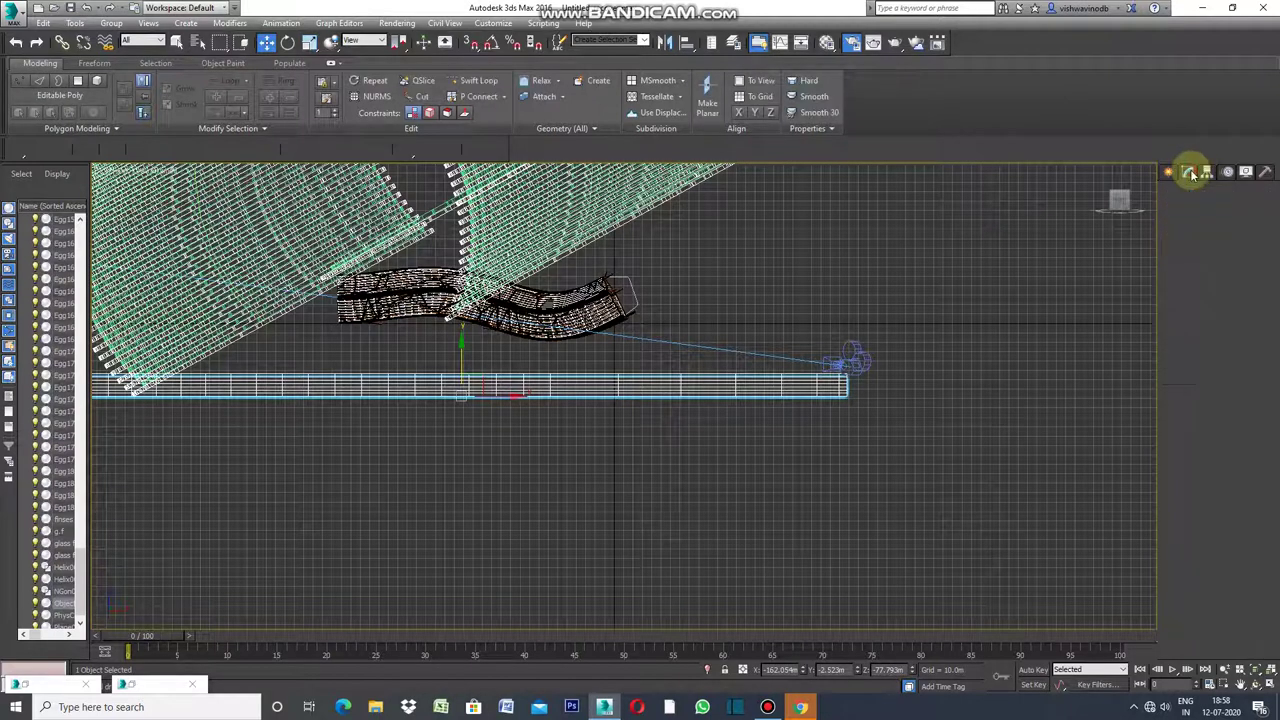
click(1267, 209)
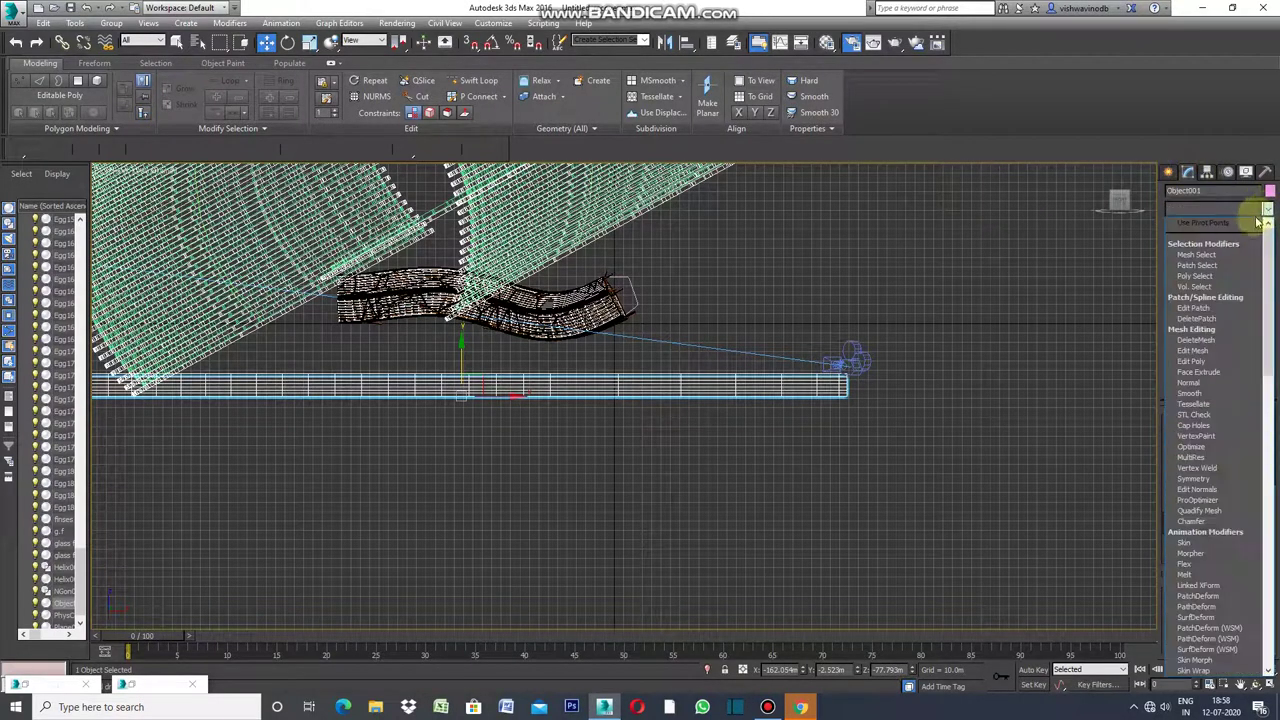
click(1207, 362)
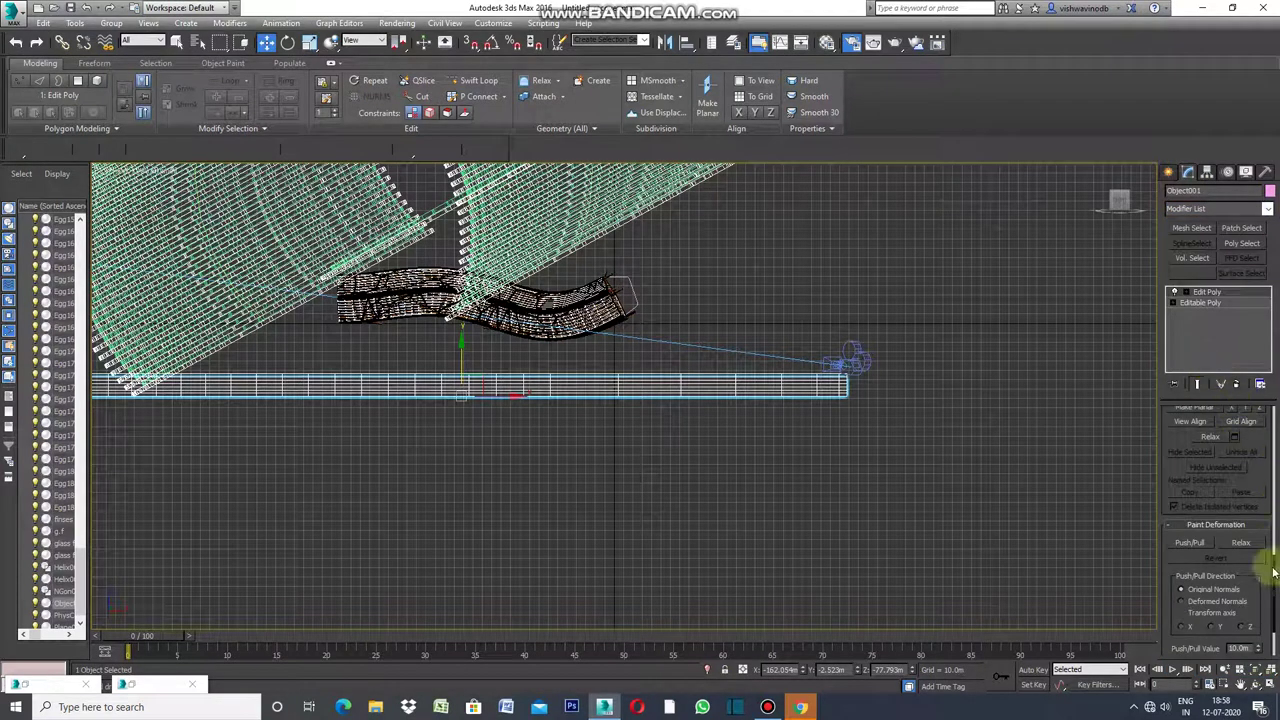
drag(1274, 570, 1258, 414)
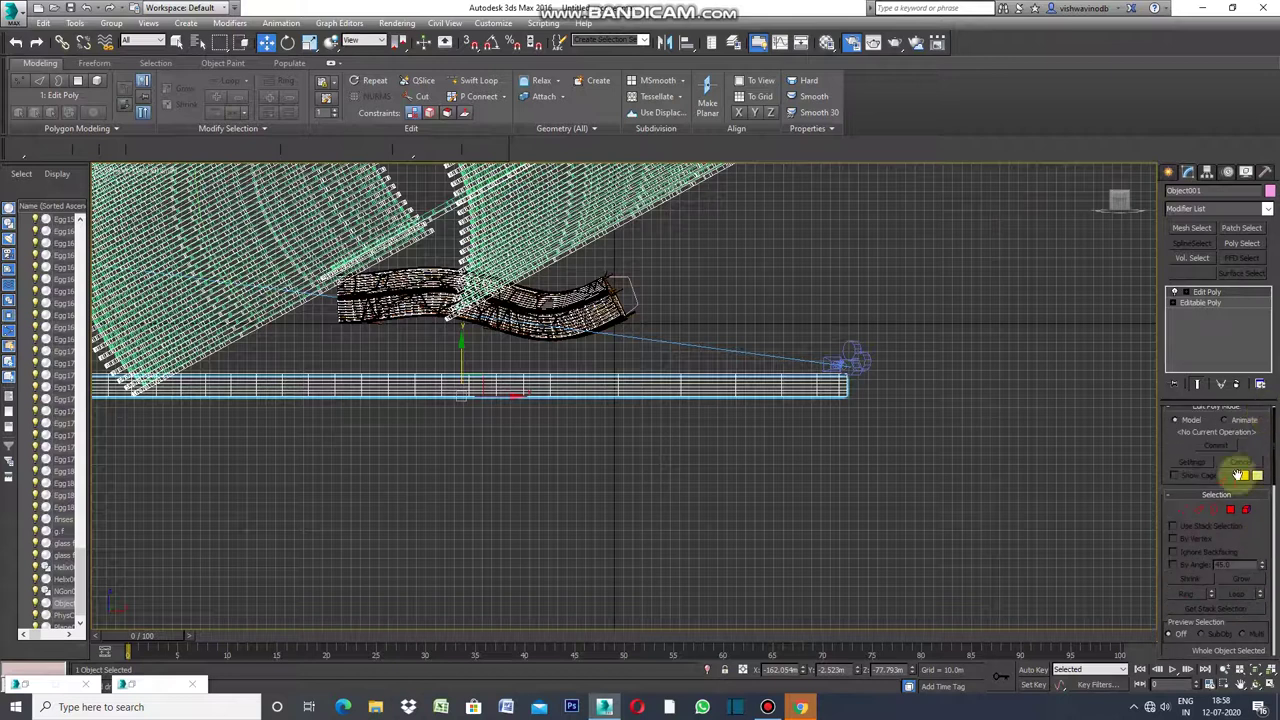
click(1201, 512)
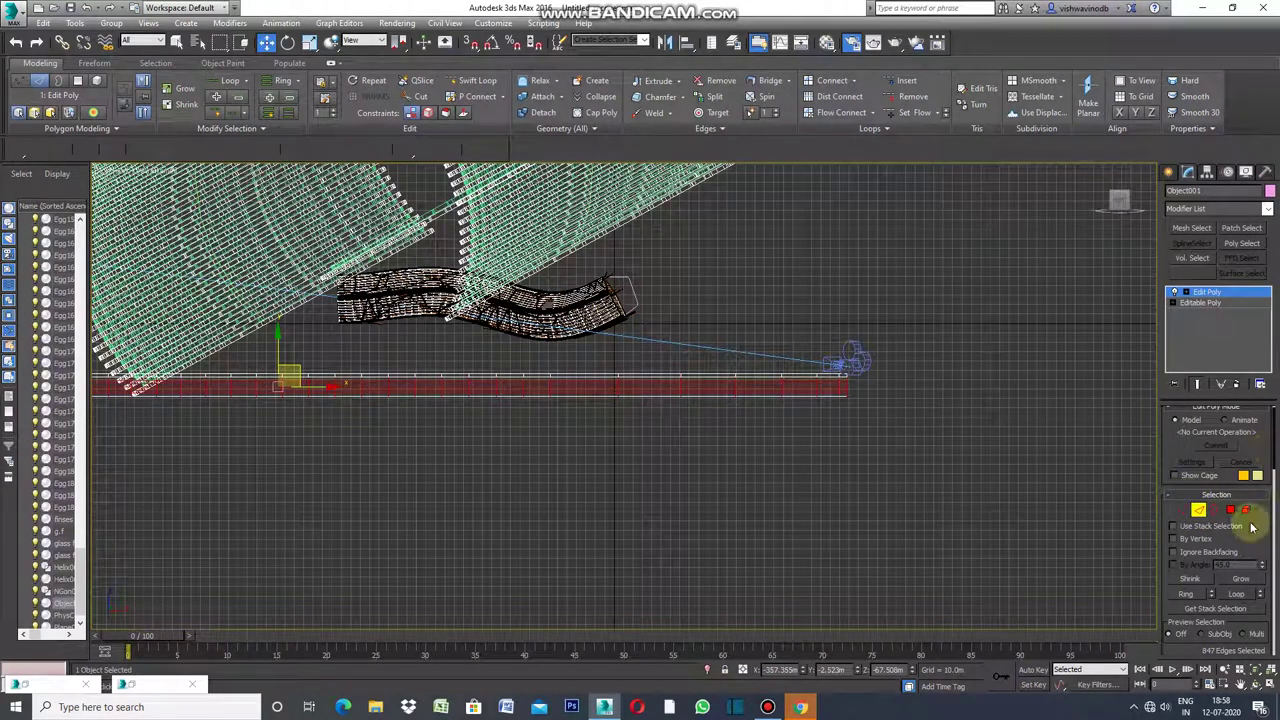
Select all 462 strip polygons and preview a By Polygon inset of 0.6m
click(1233, 512)
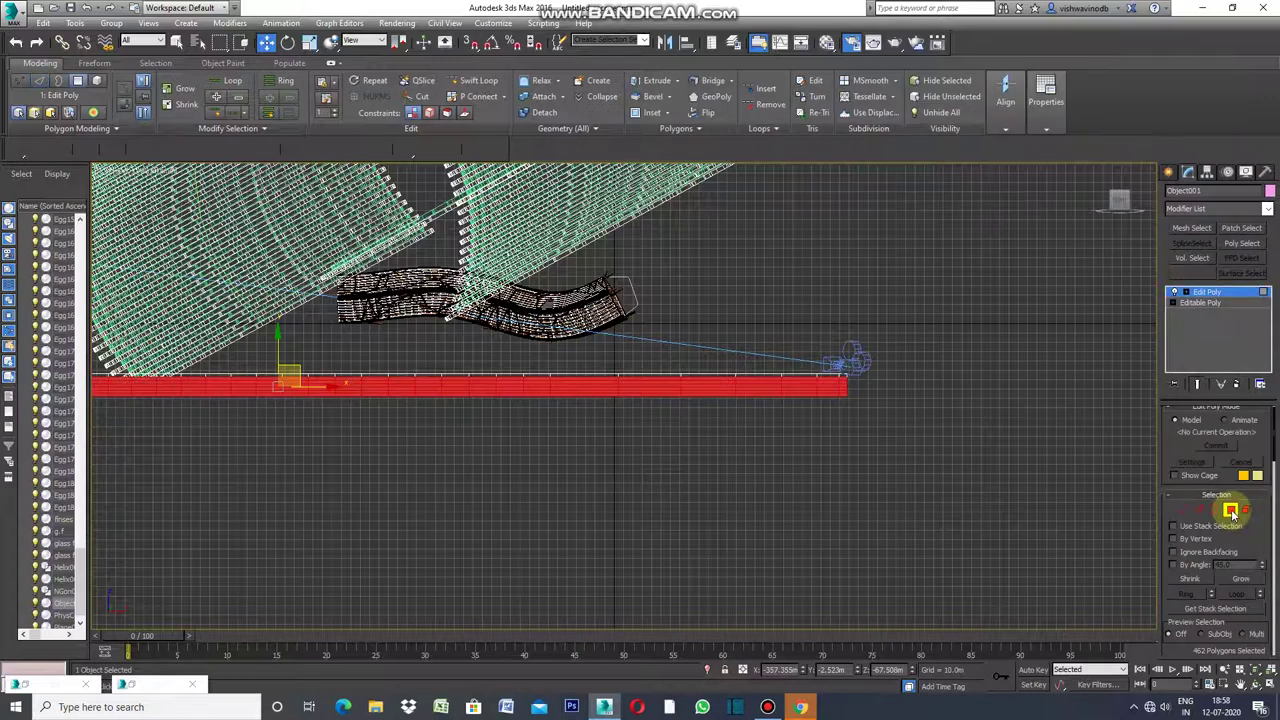
drag(1274, 455, 1268, 500)
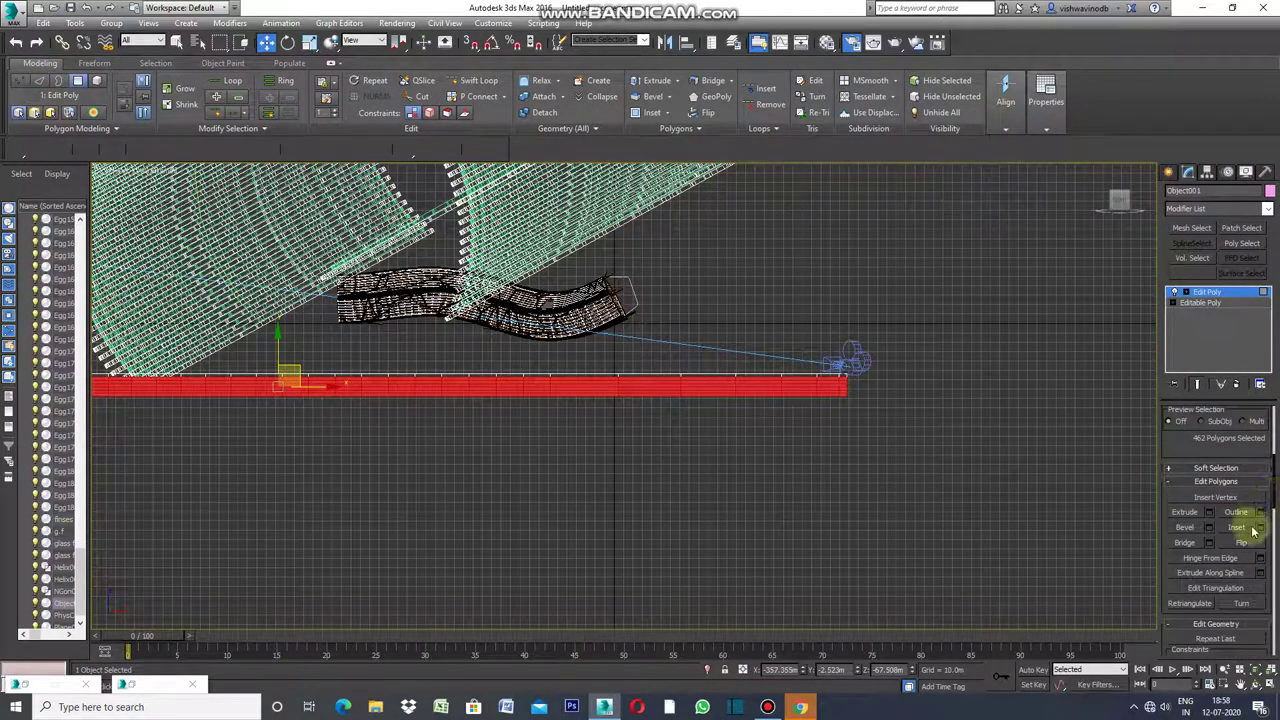
click(1256, 528)
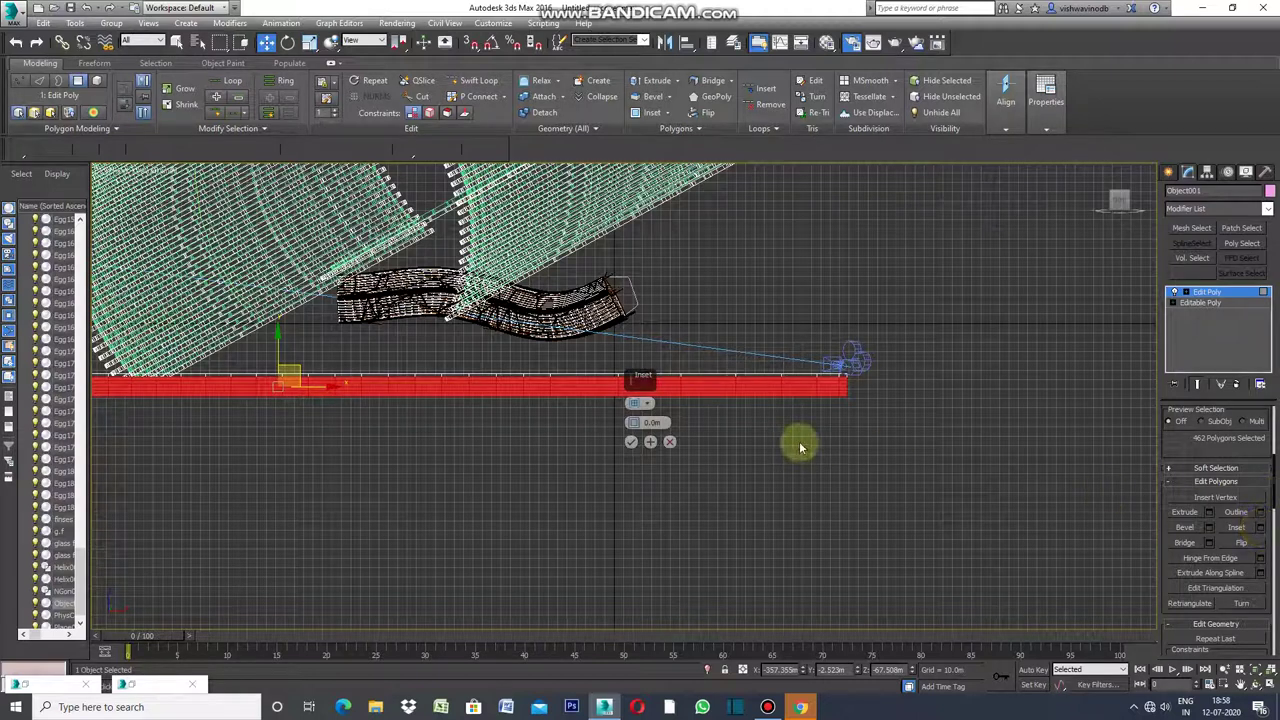
click(648, 405)
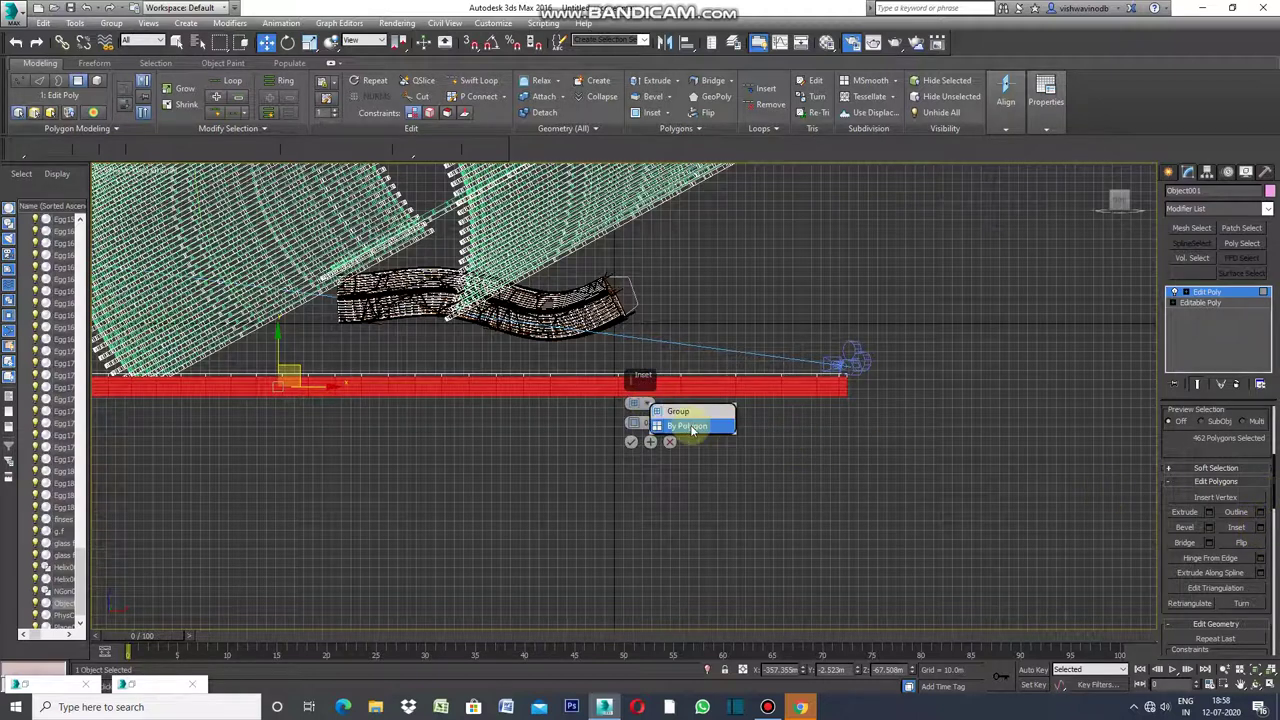
click(689, 426)
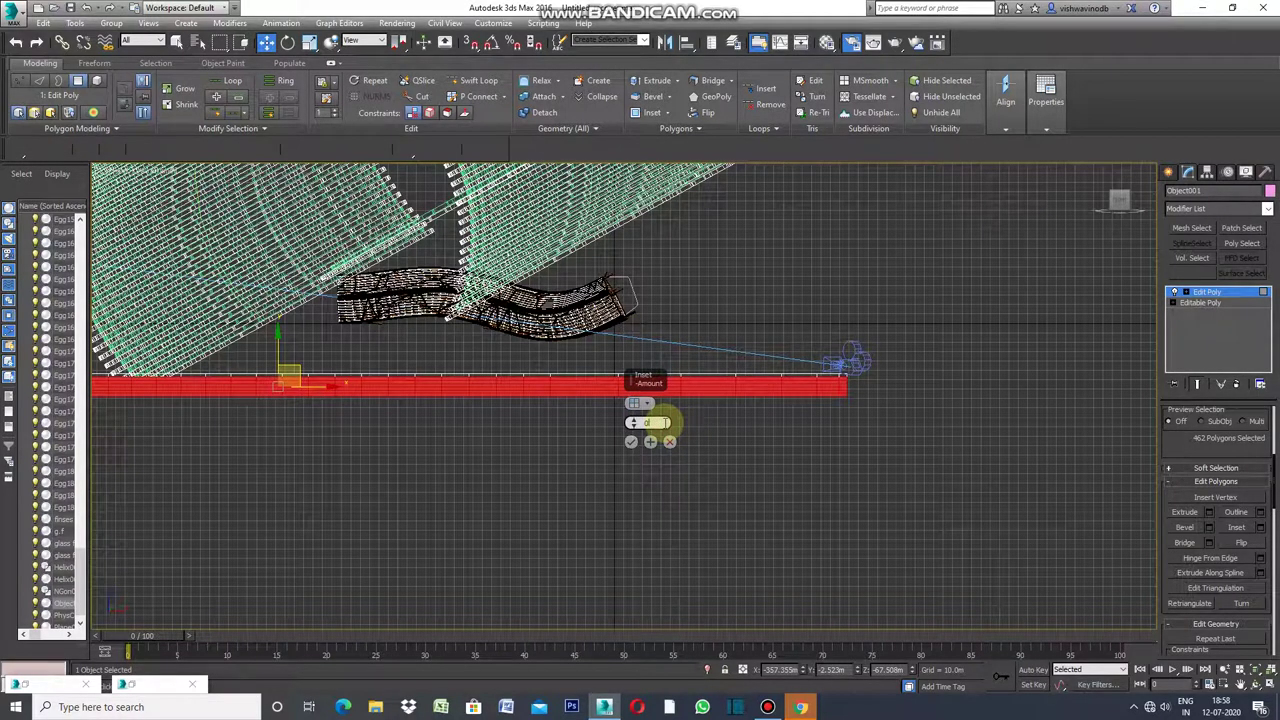
text(0.2)
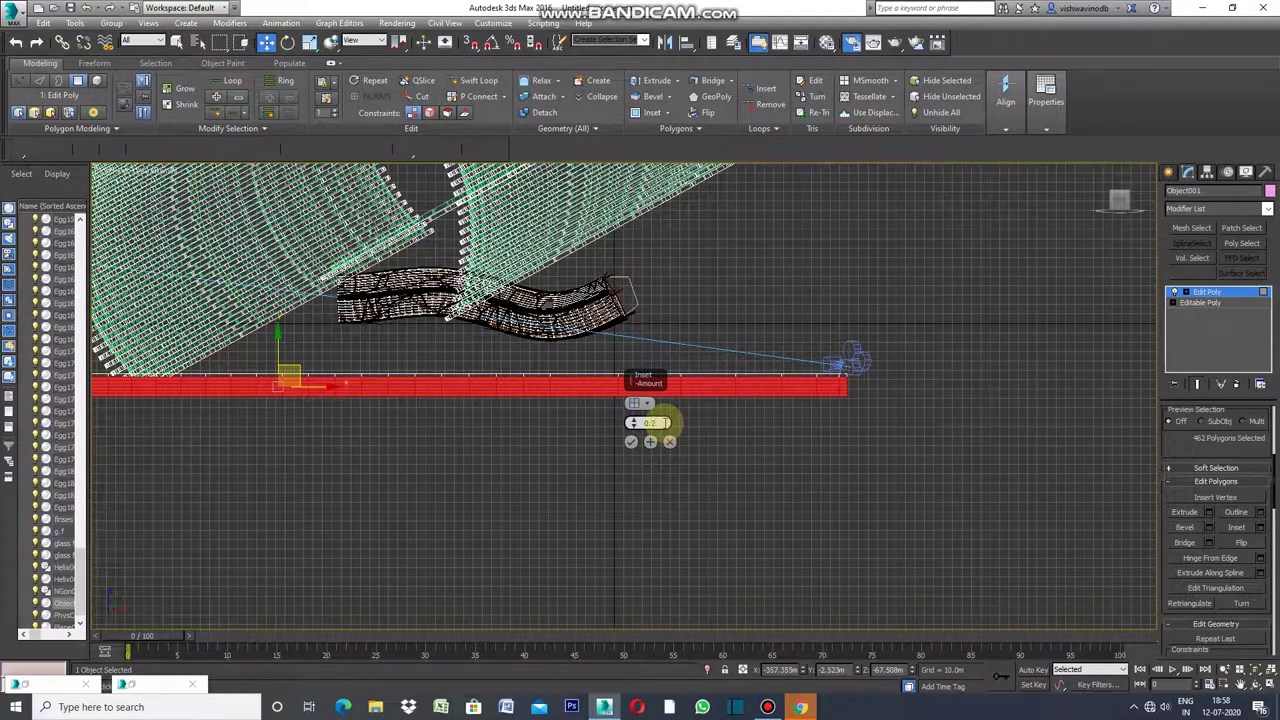
key(Return)
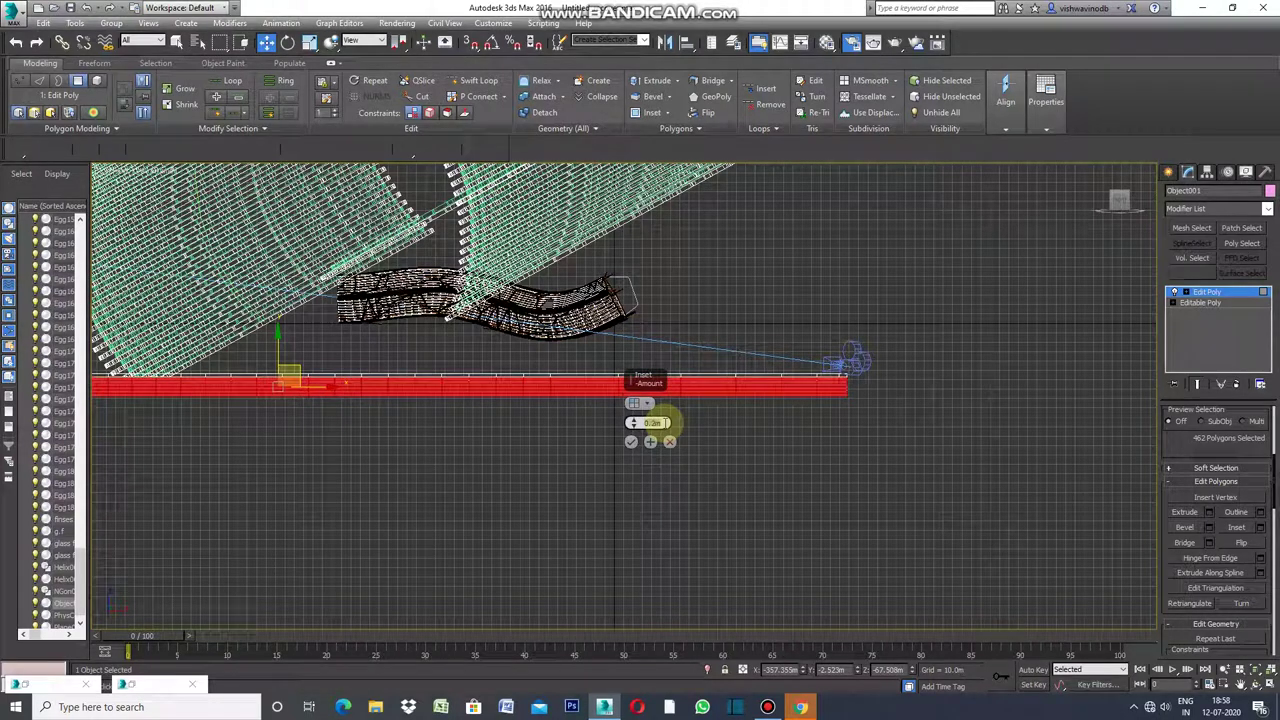
click(717, 404)
text(m)
key(Return)
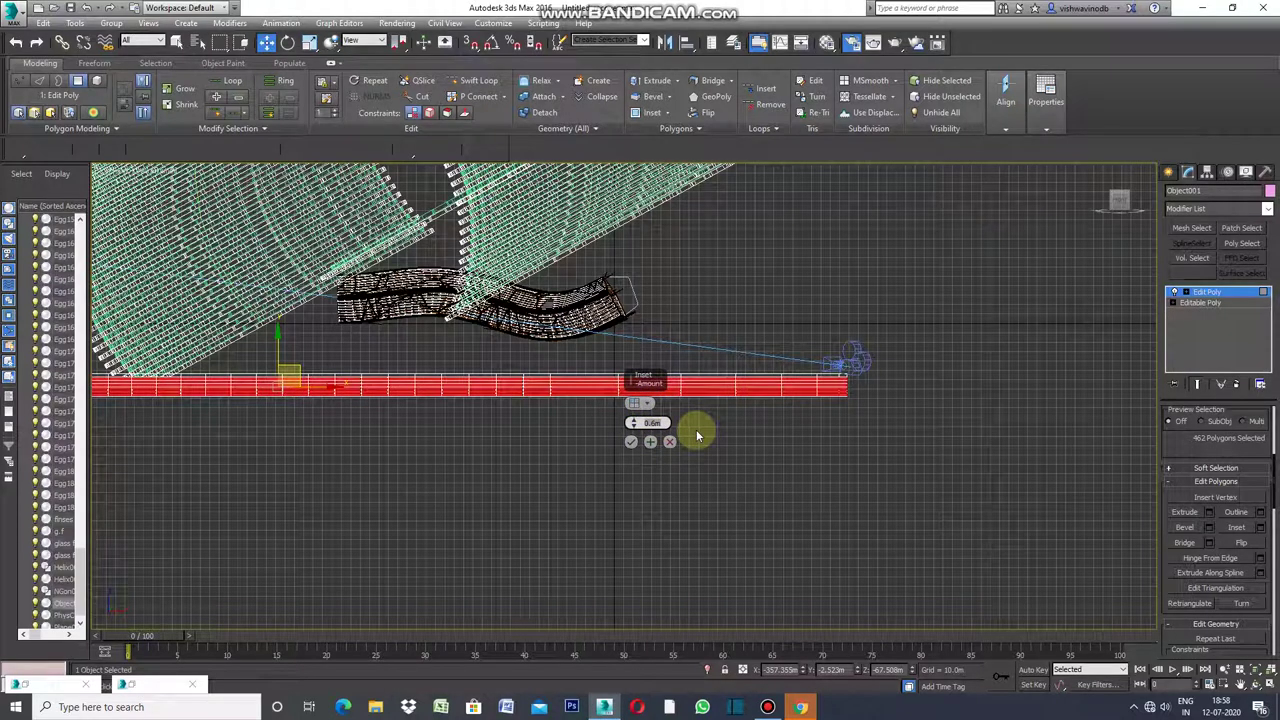
scroll(693, 400, up, 3)
scroll(692, 397, up, 3)
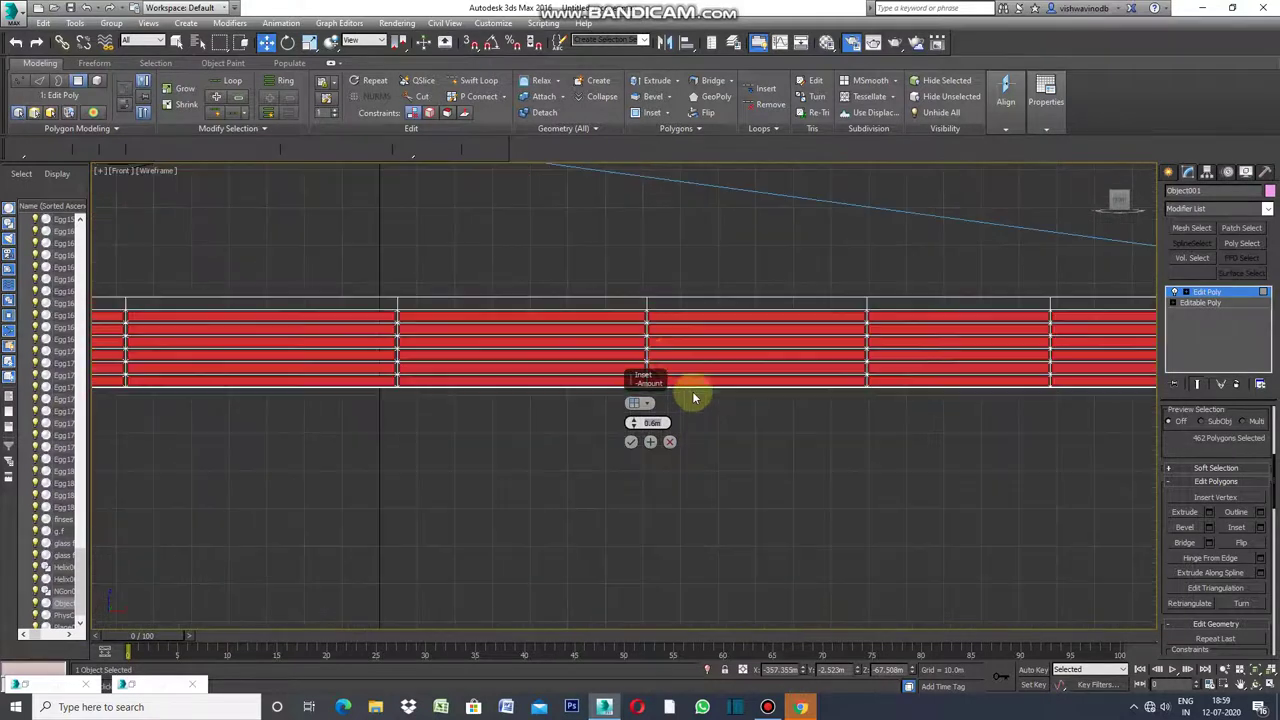
Apply a 1.0m By Polygon inset to the 462 selected strip polygons
scroll(662, 355, up, 3)
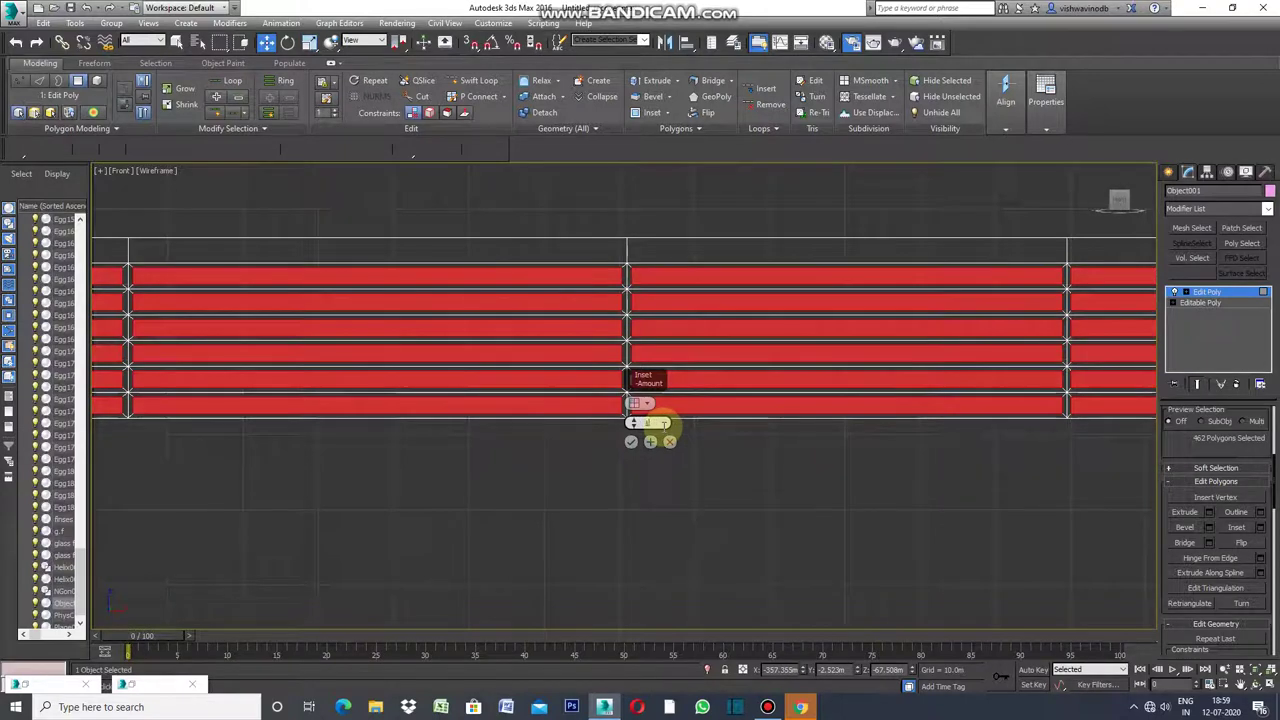
drag(661, 424, 657, 434)
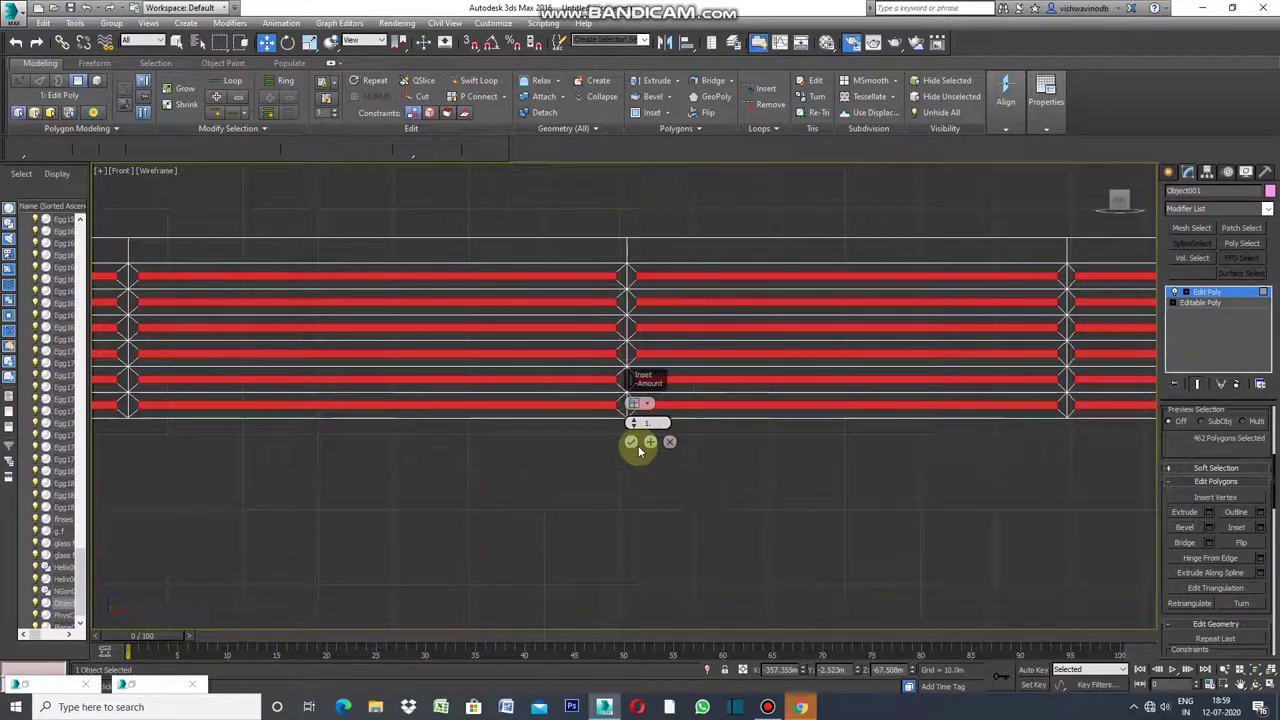
key(Return)
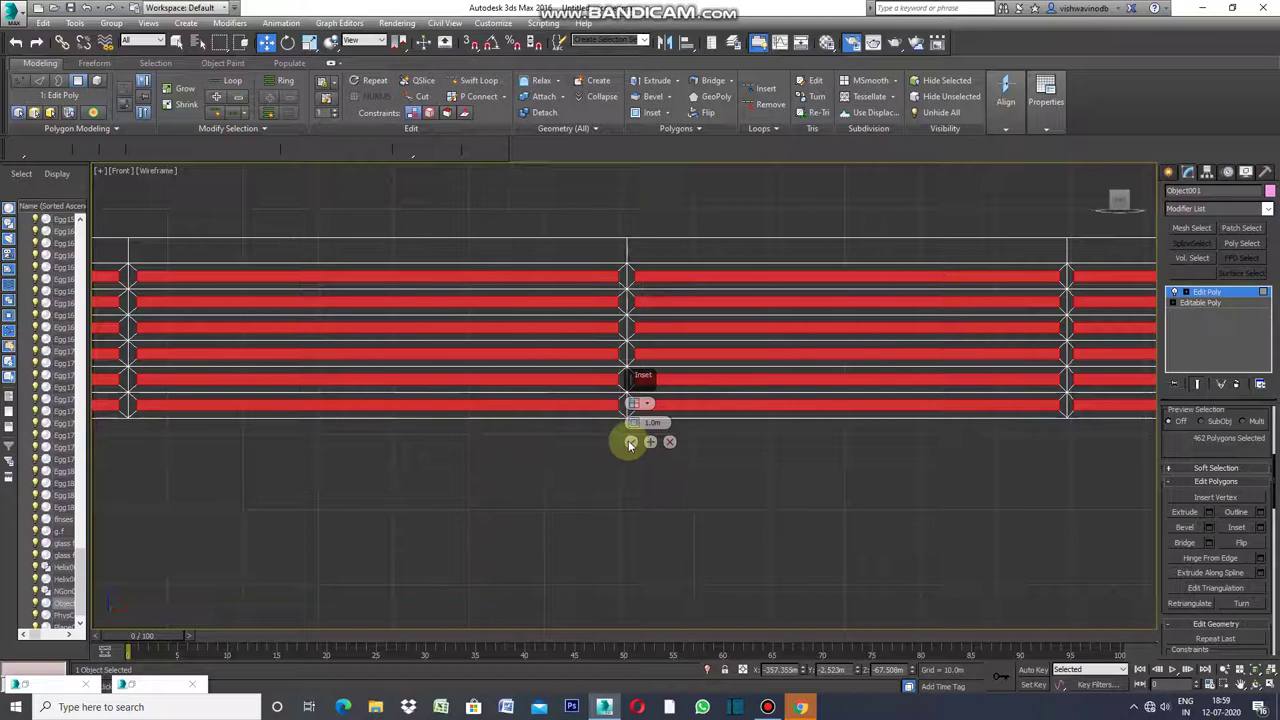
click(630, 443)
mouse_move(1275, 497)
mouse_down()
mouse_move(1275, 567)
mouse_move(1272, 455)
mouse_move(1272, 490)
mouse_up()
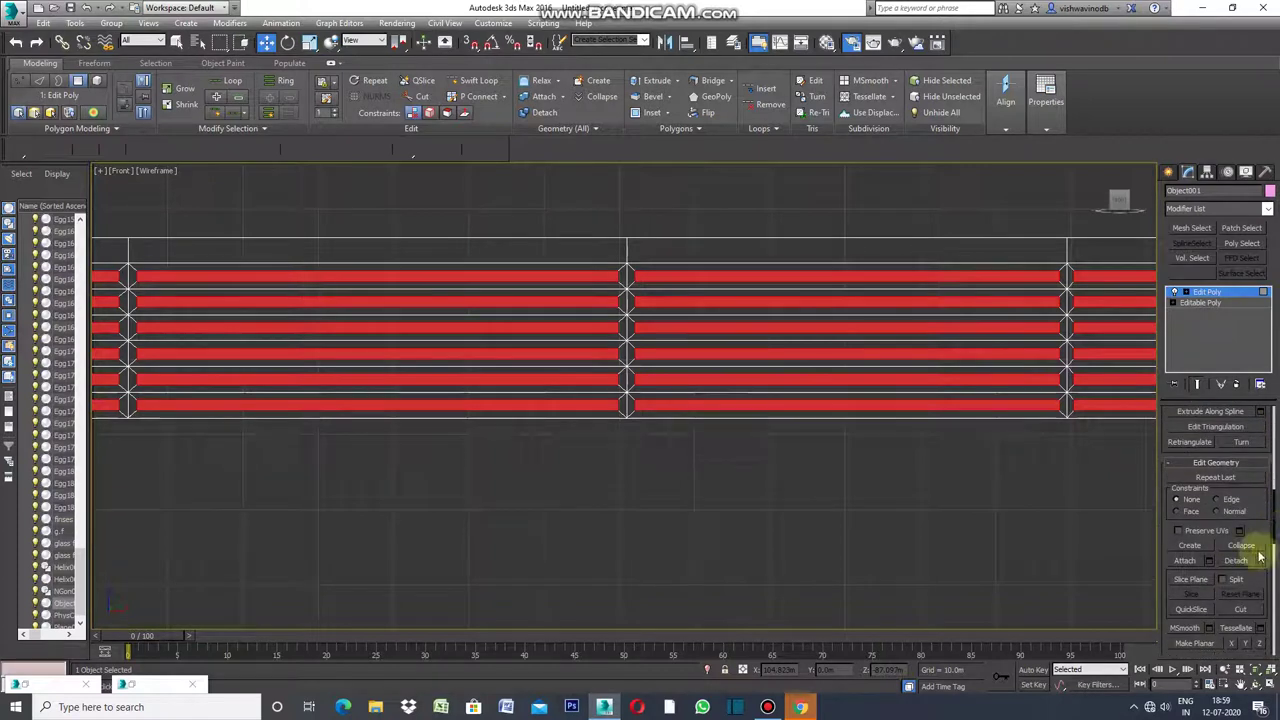
Detach the inset bands as Object002 and give the remaining object a black colour
click(1260, 563)
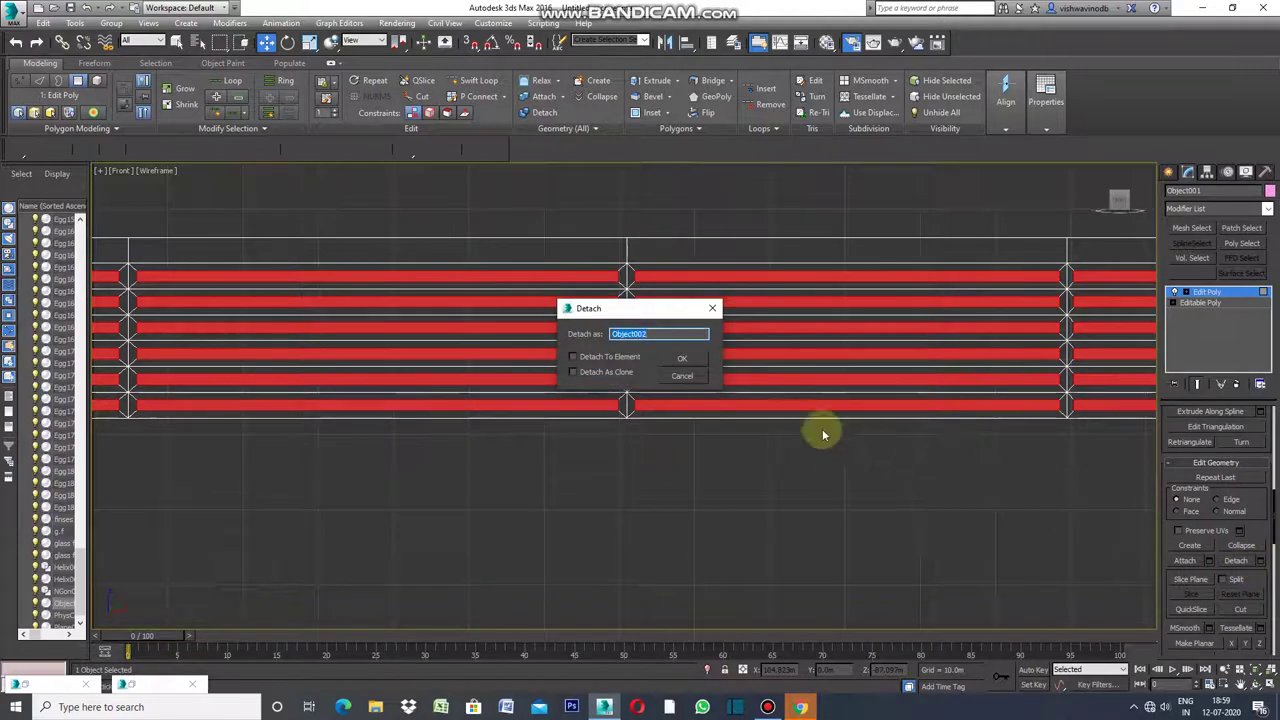
click(682, 358)
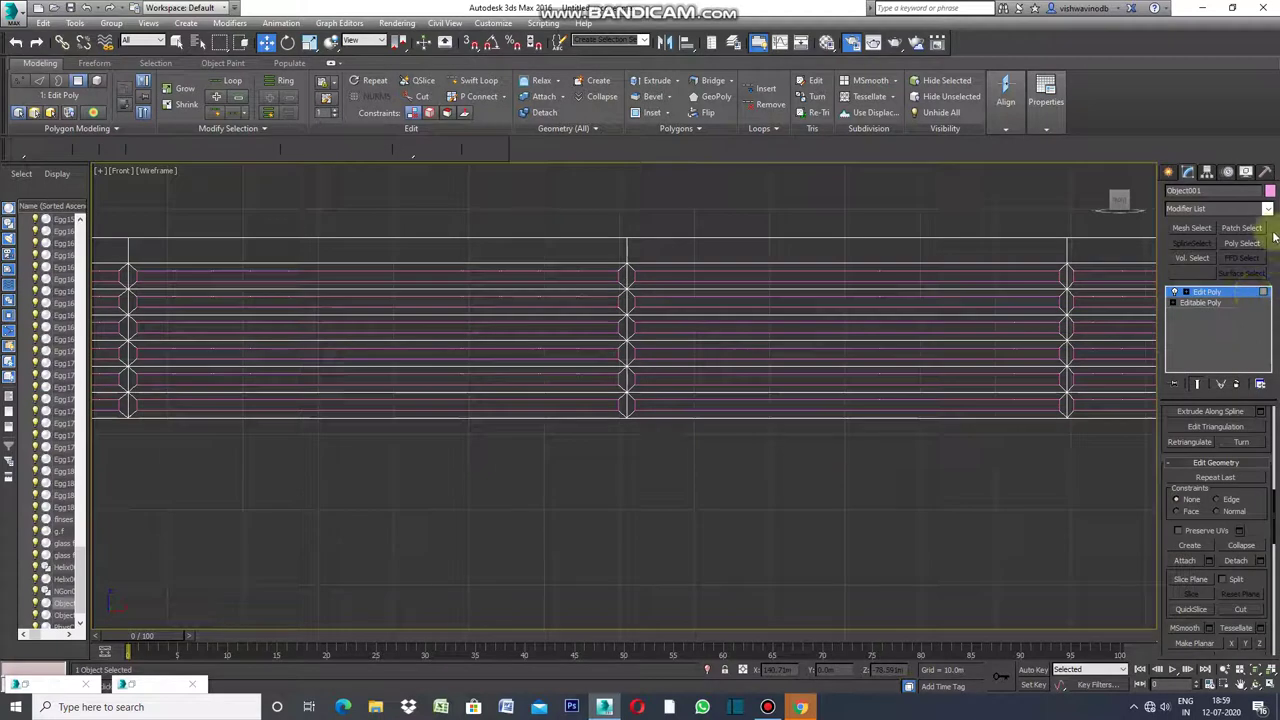
click(1271, 191)
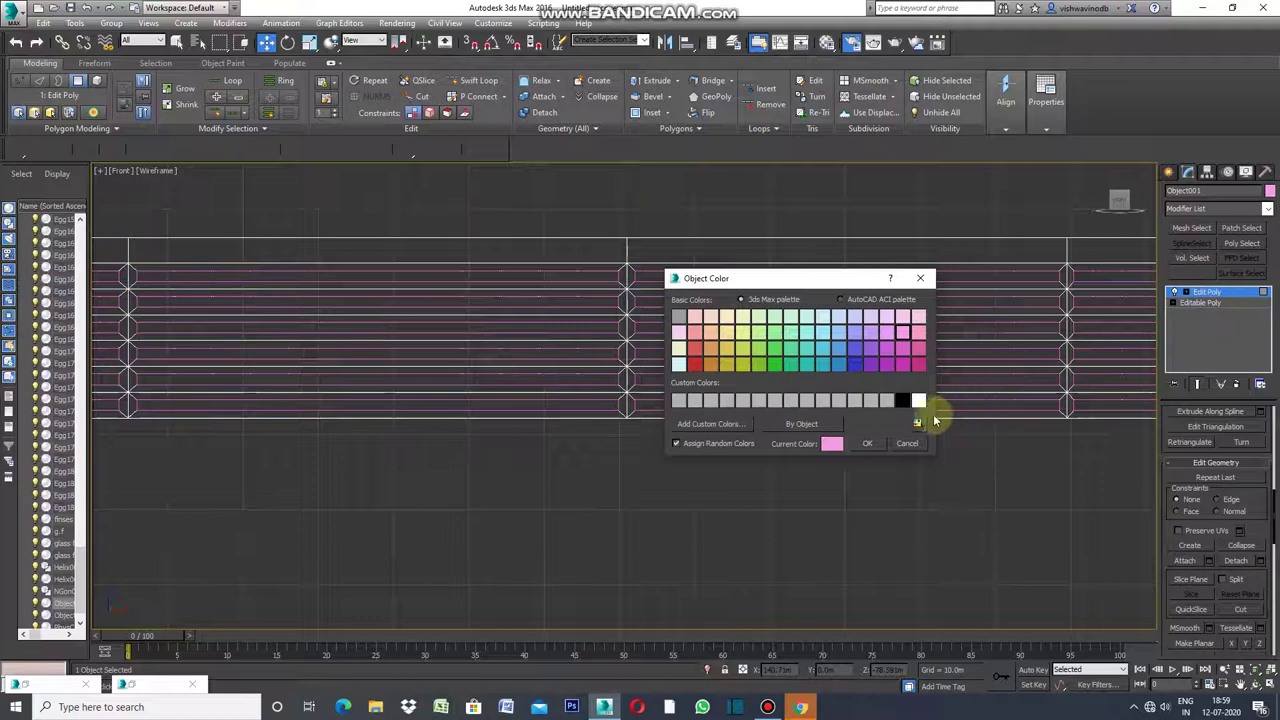
click(906, 404)
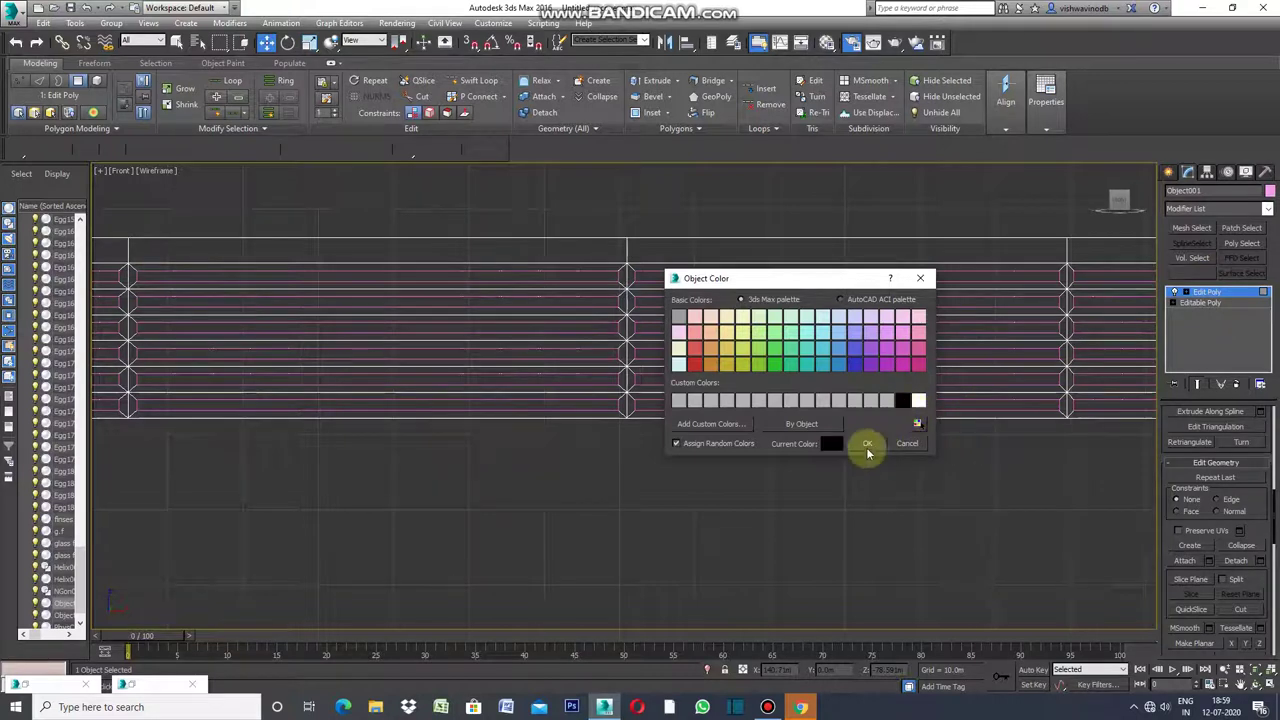
click(866, 443)
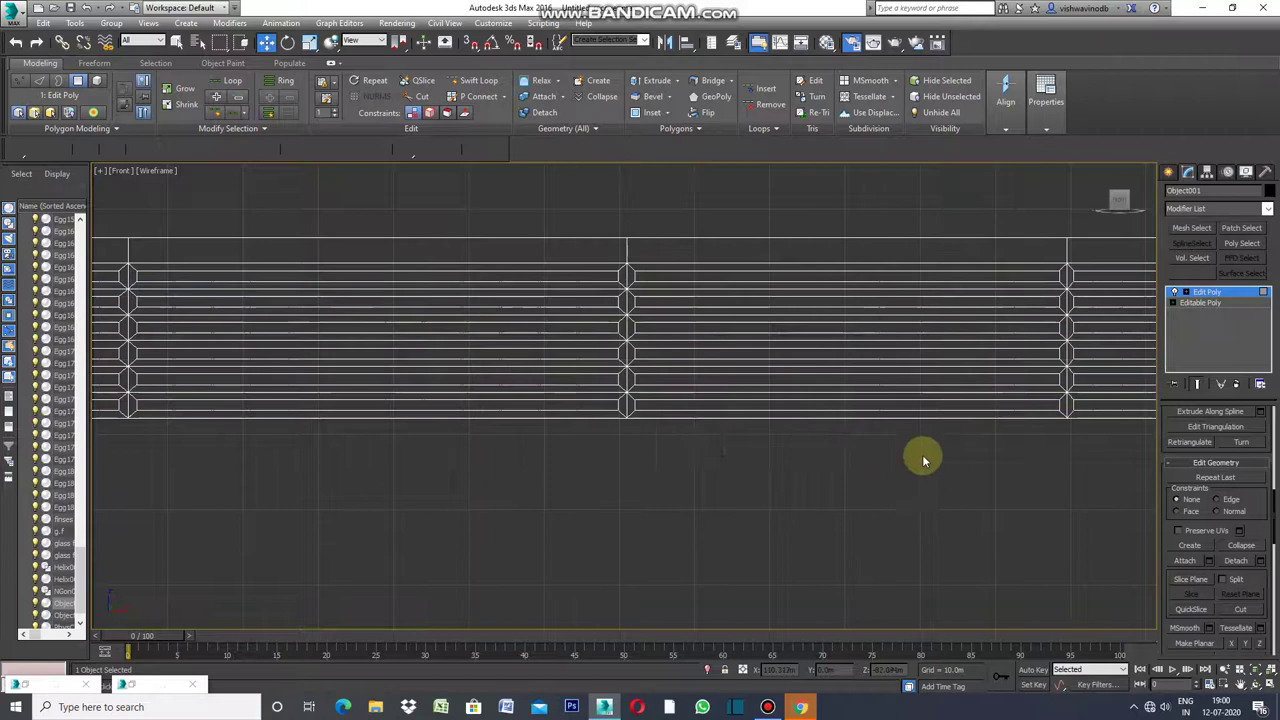
In spline shapes, clear the selection and select Object001's slat outline shapes
click(1167, 172)
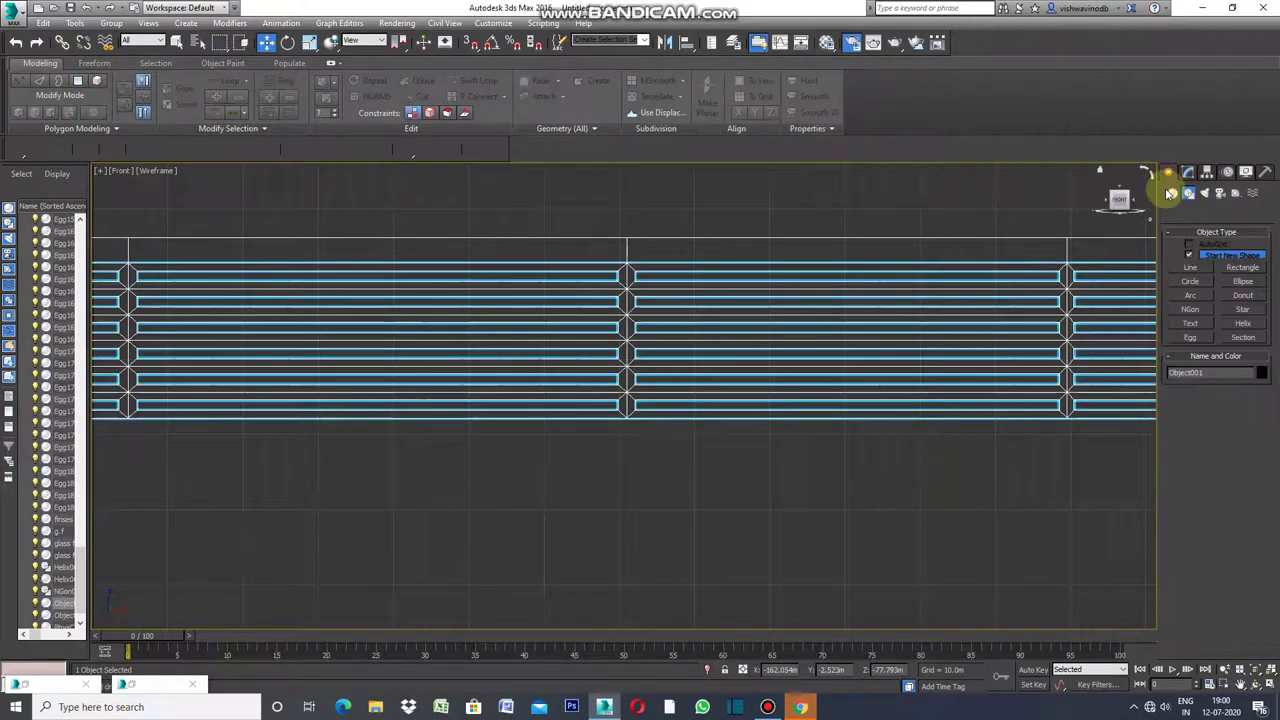
click(1027, 500)
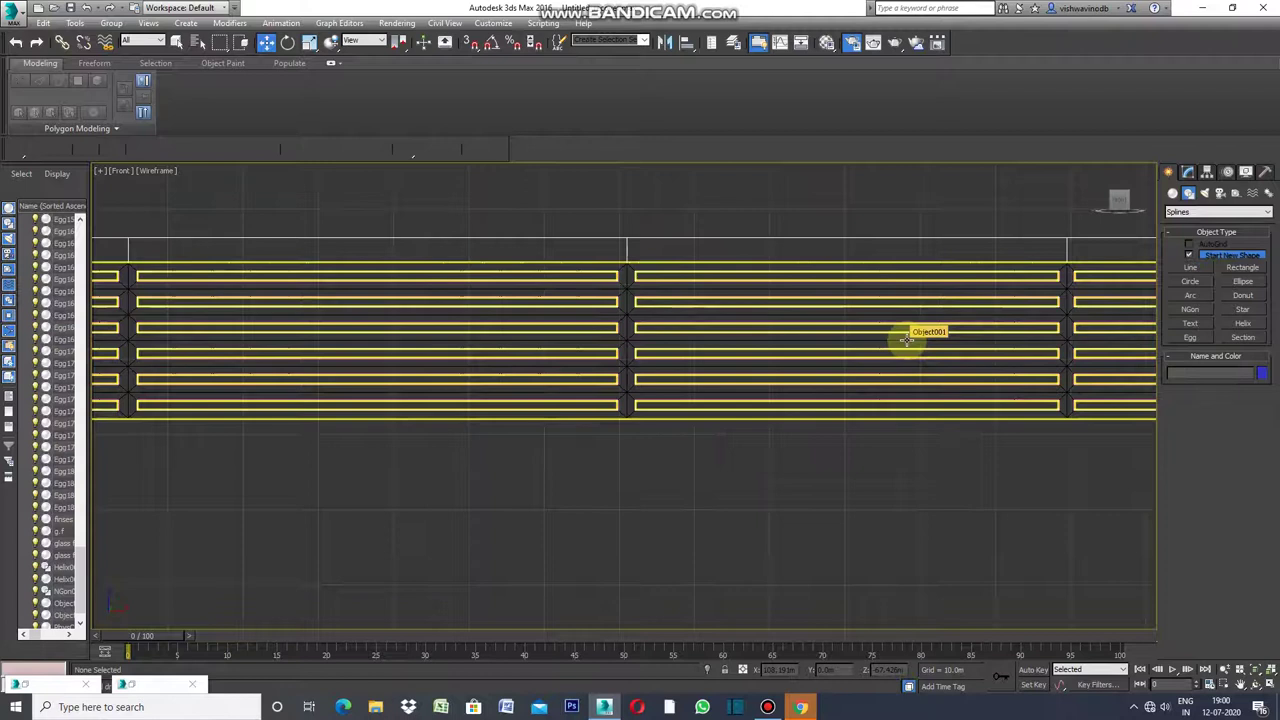
click(906, 340)
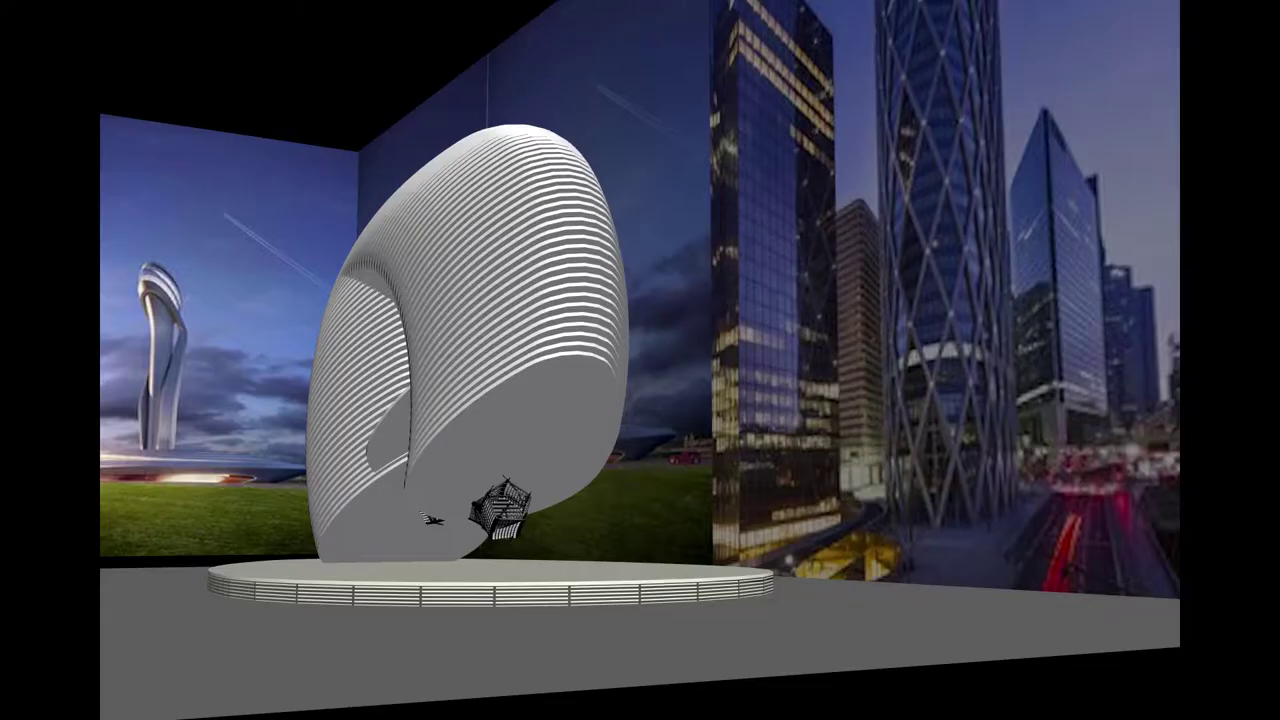